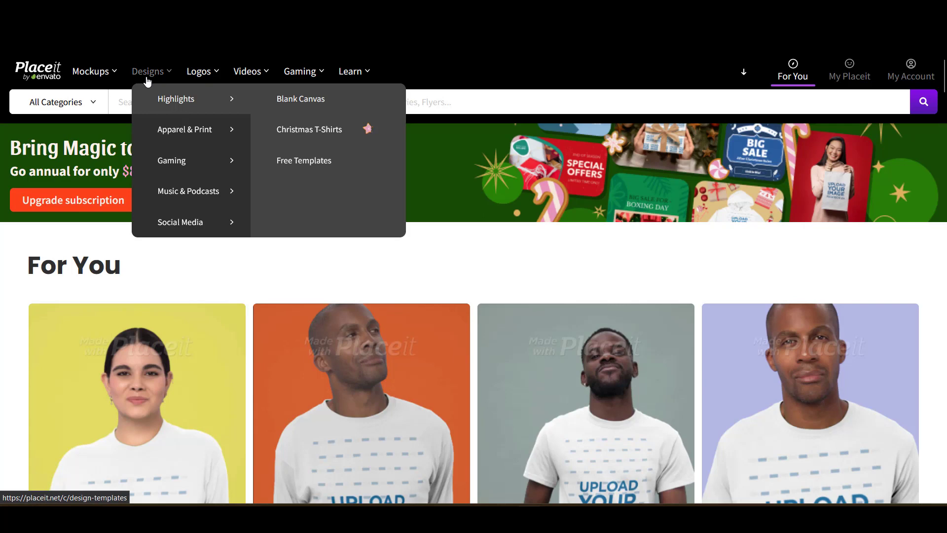
# Open a new blank canvas from the design templates and look over the empty workspace
pyautogui.click(318, 100)
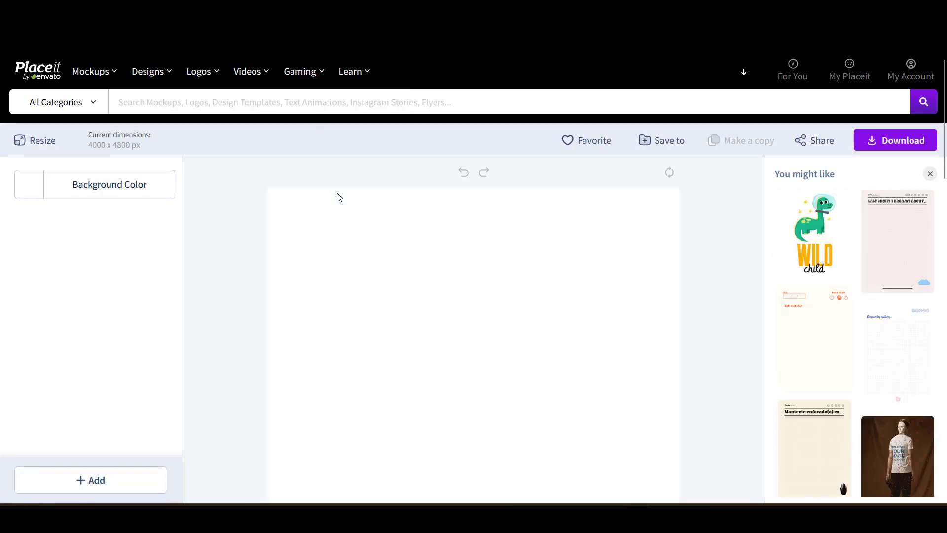
pyautogui.scroll(-3, 338, 196)
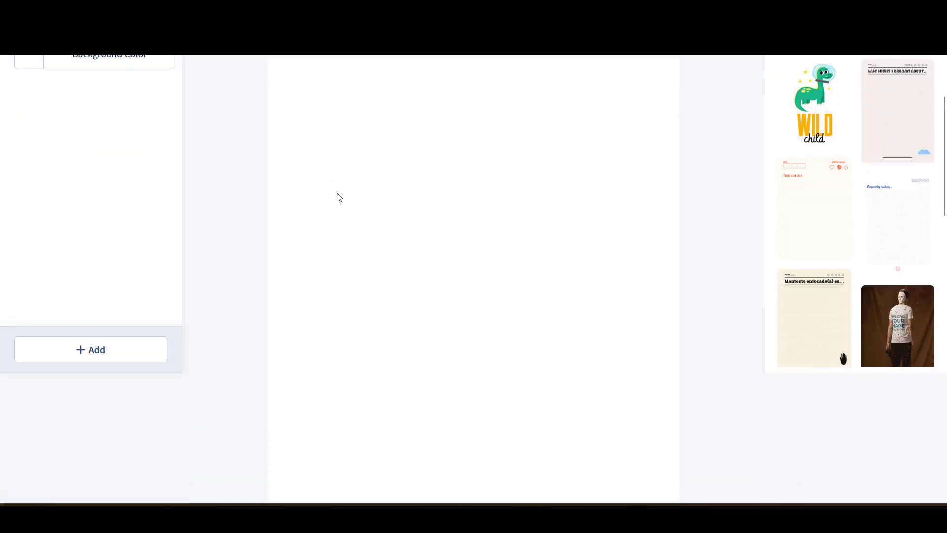
pyautogui.scroll(3, 337, 197)
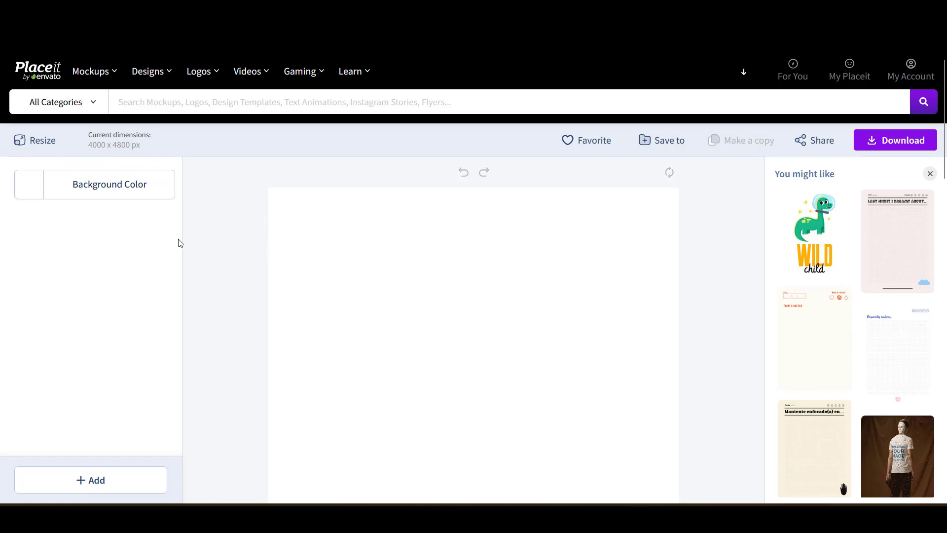
# Resize the canvas to a custom size of 800 px wide by 400 px high
pyautogui.click(41, 144)
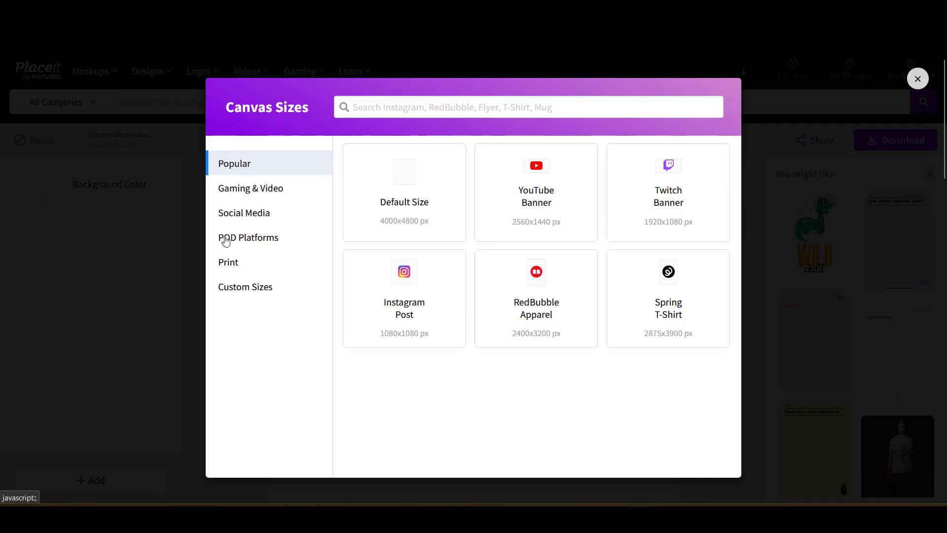
pyautogui.click(239, 290)
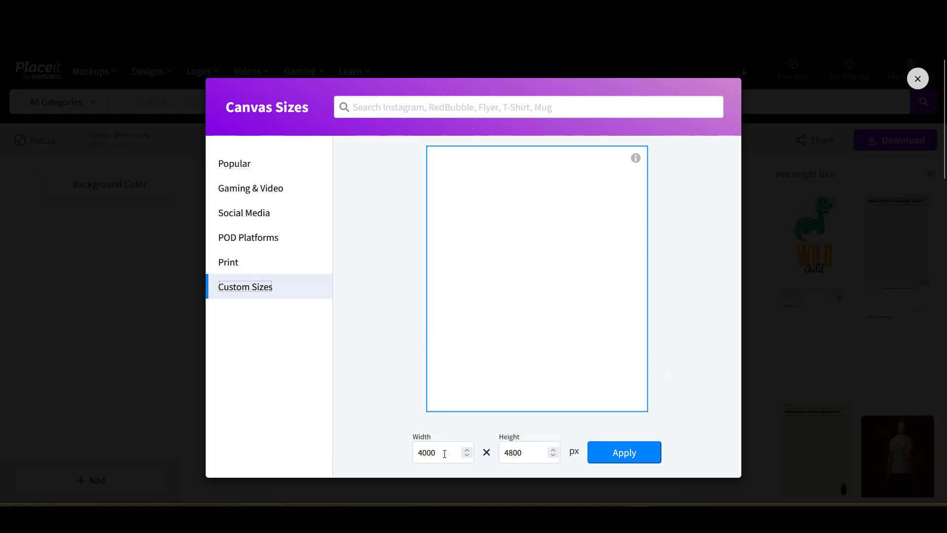
pyautogui.moveTo(444, 453); pyautogui.dragTo(399, 453)
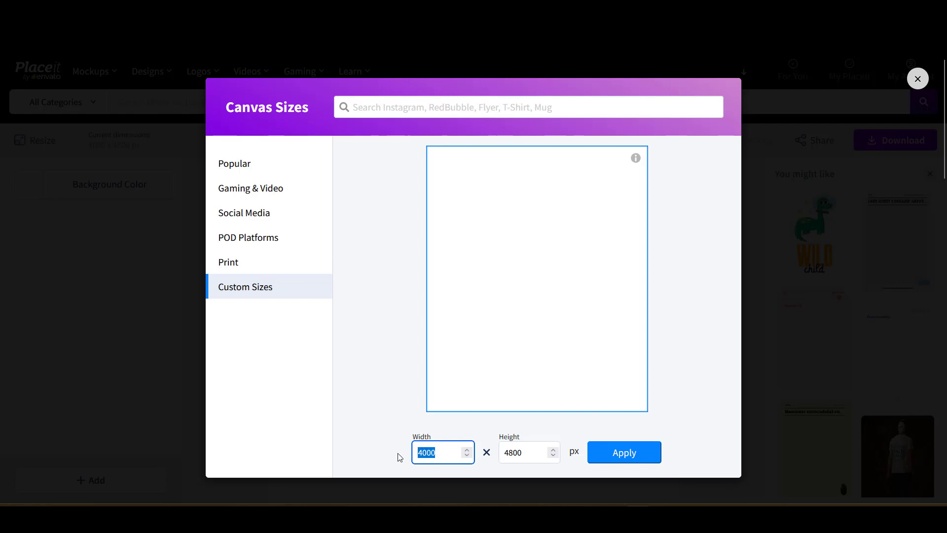
pyautogui.write('8')
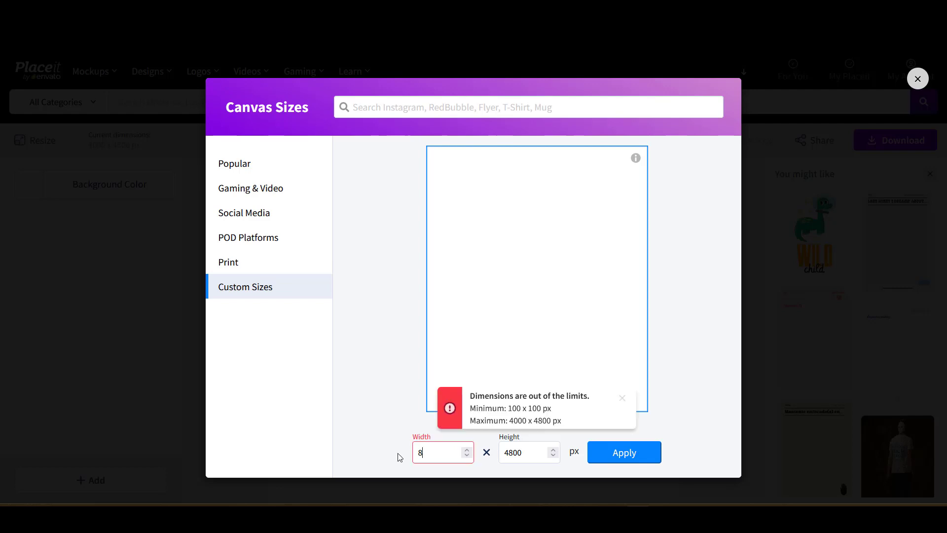
pyautogui.write('00')
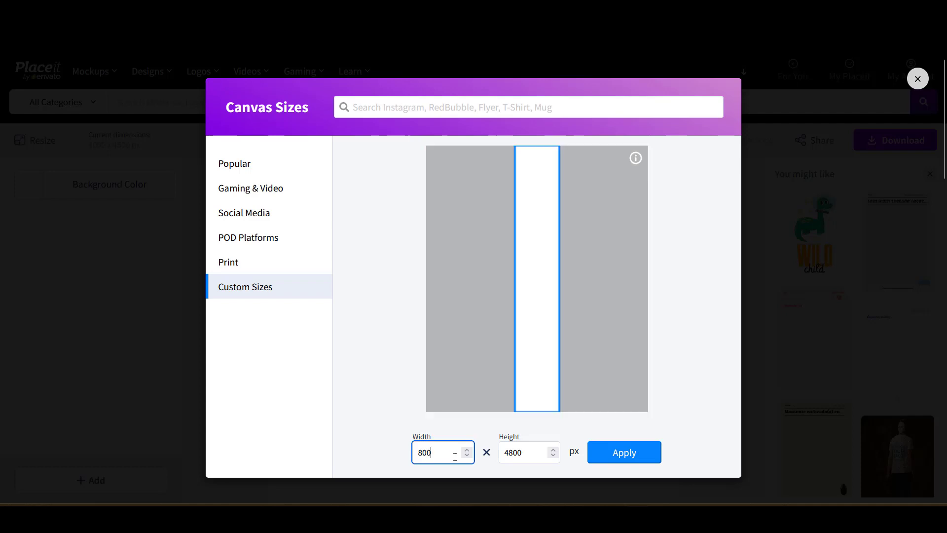
pyautogui.doubleClick(526, 456)
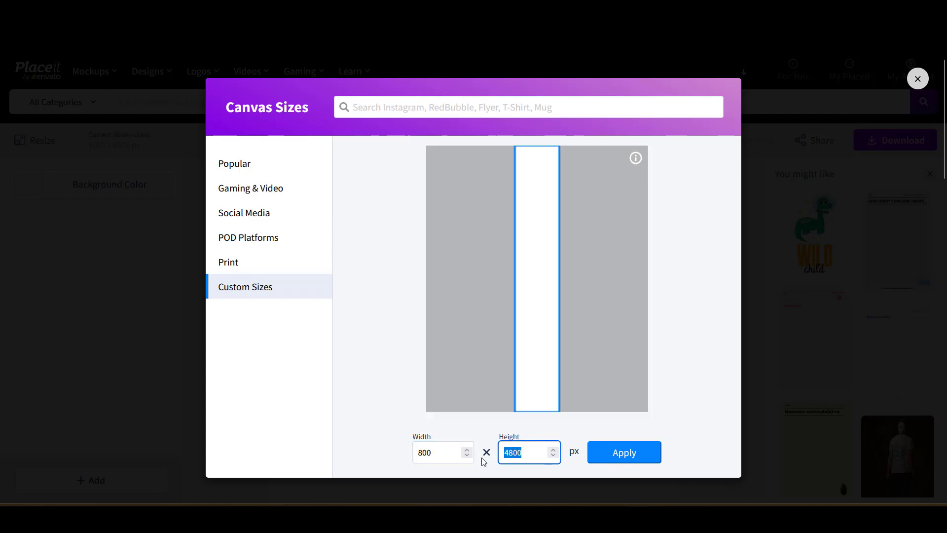
pyautogui.write('400')
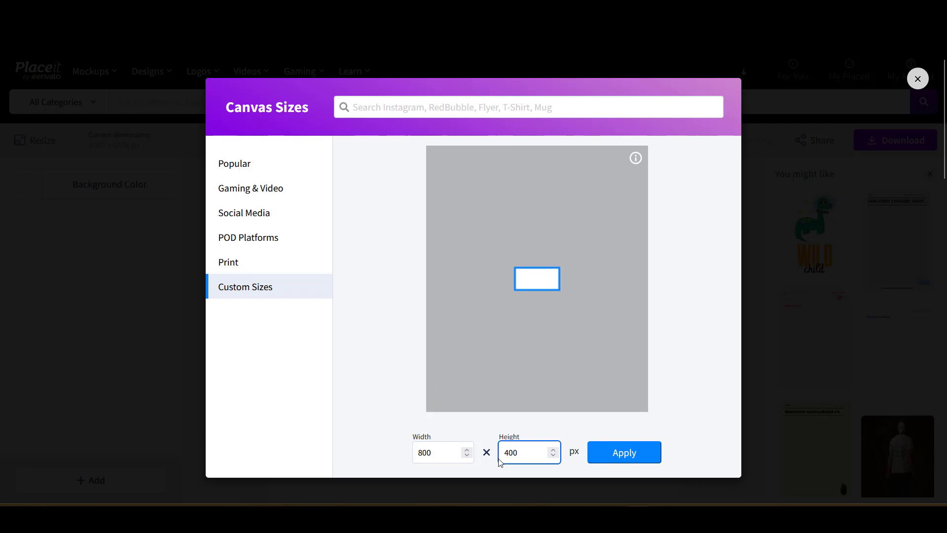
pyautogui.click(632, 454)
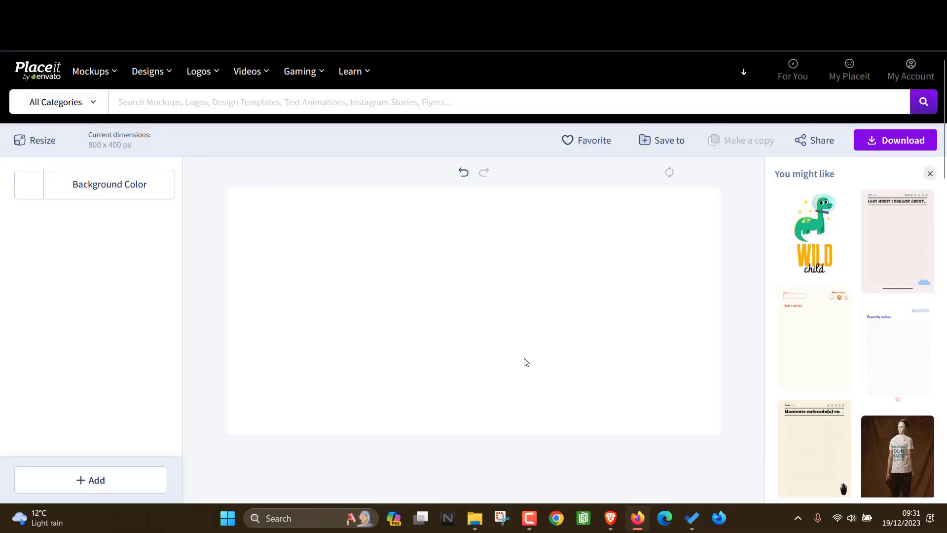
# Make the canvas background transparent and close the colour picker
pyautogui.scroll(-2, 523, 362)
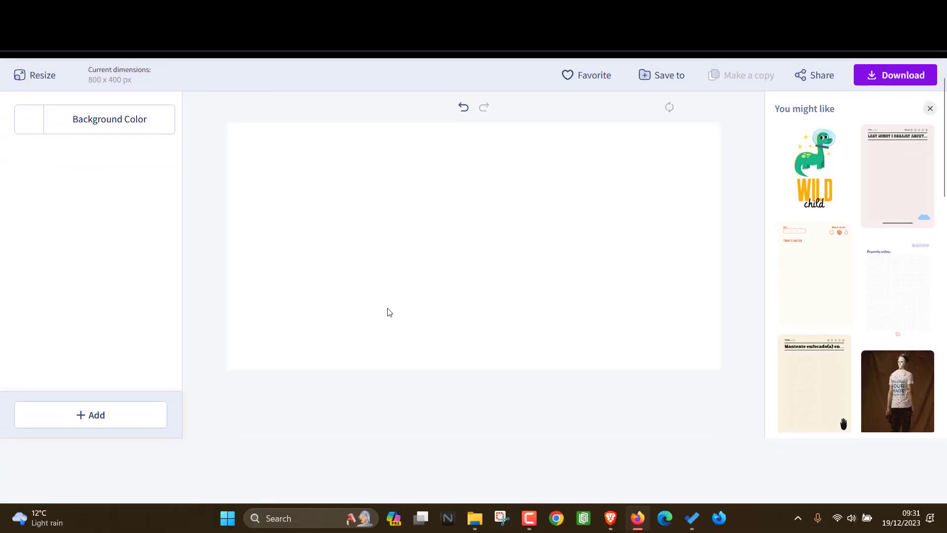
pyautogui.scroll(2, 389, 312)
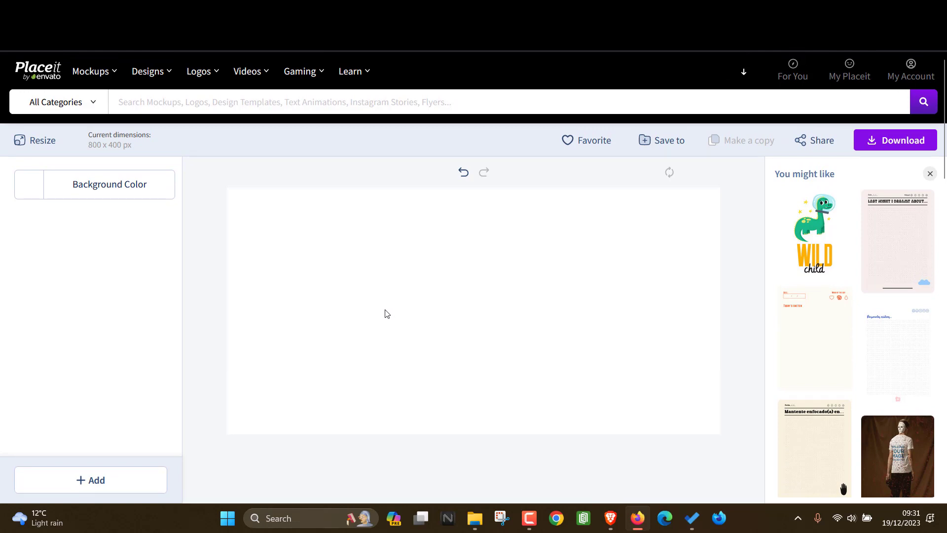
pyautogui.click(92, 186)
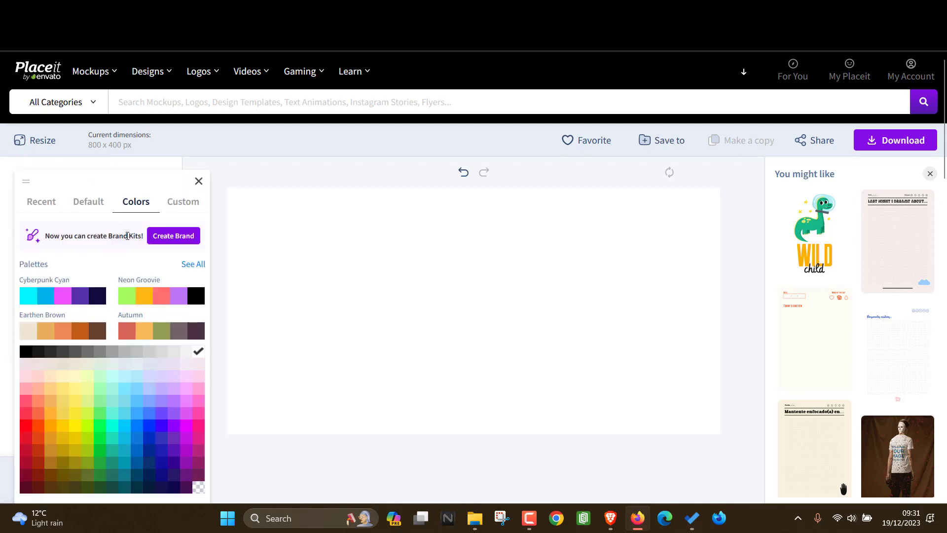
pyautogui.scroll(-1, 130, 237)
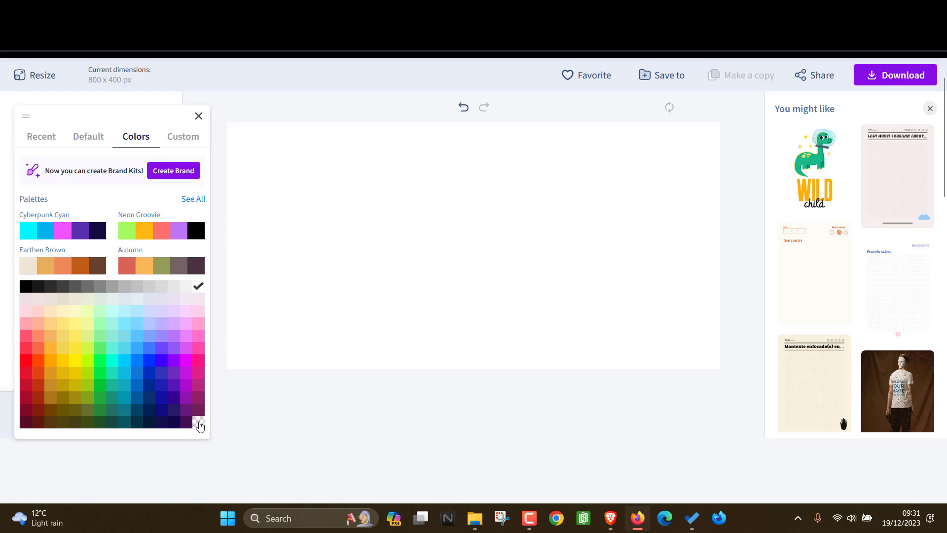
pyautogui.click(199, 425)
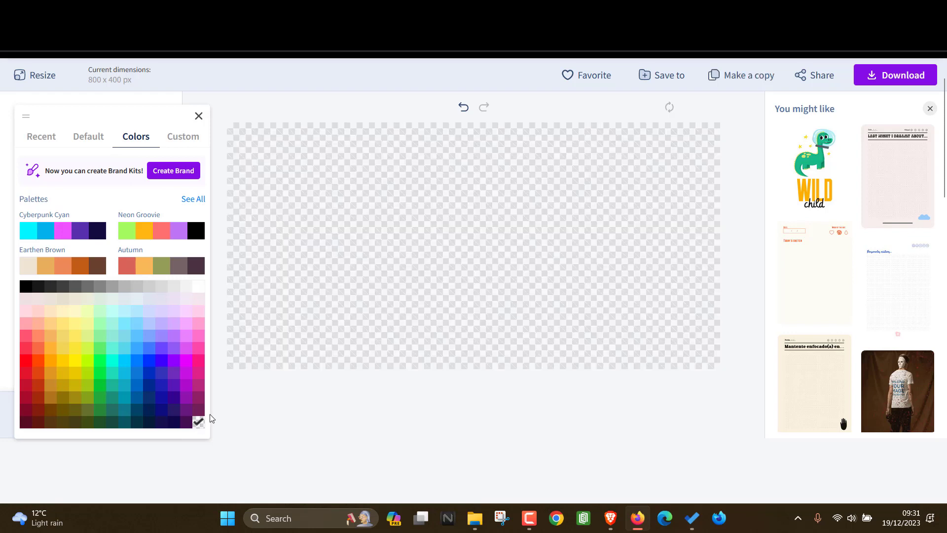
pyautogui.click(271, 378)
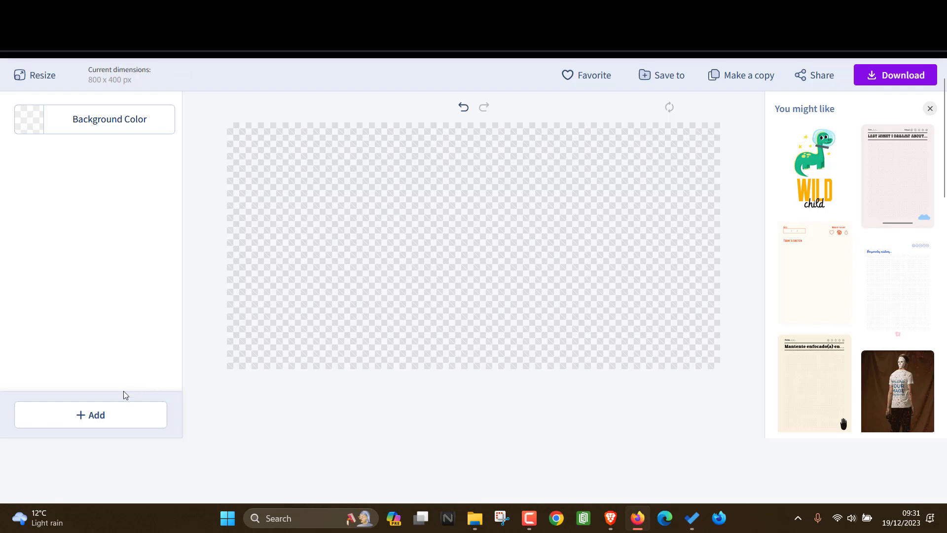
# Start adding a graphic to the canvas and look through the built-in graphics
pyautogui.click(87, 415)
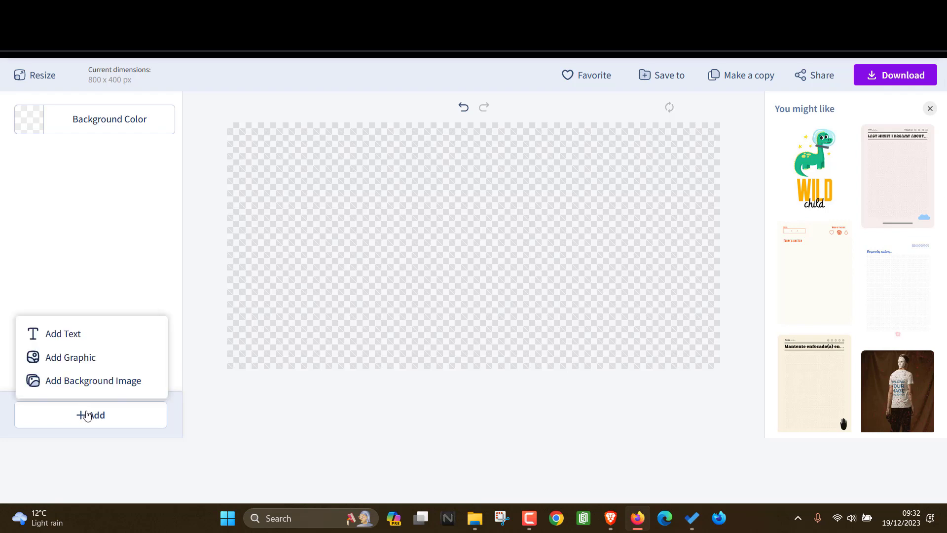
pyautogui.click(72, 360)
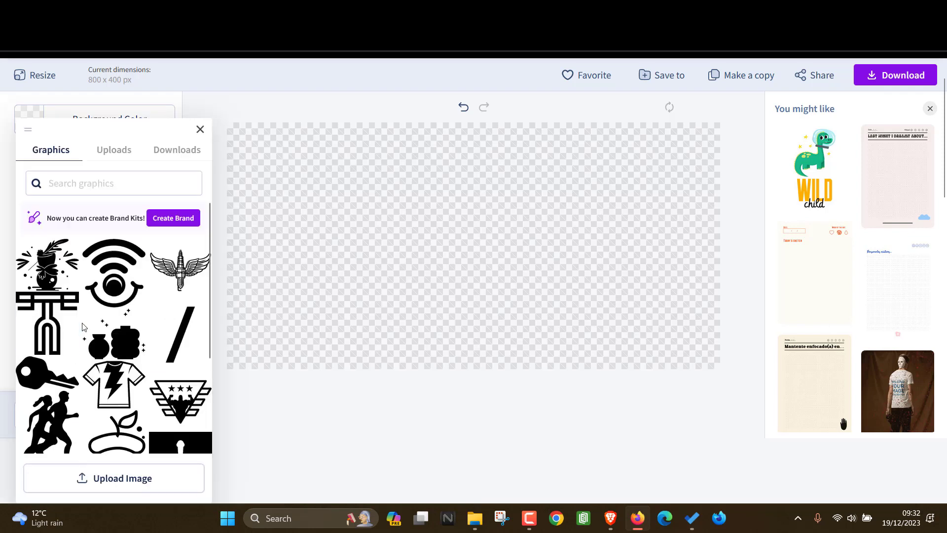
pyautogui.scroll(-5, 84, 316)
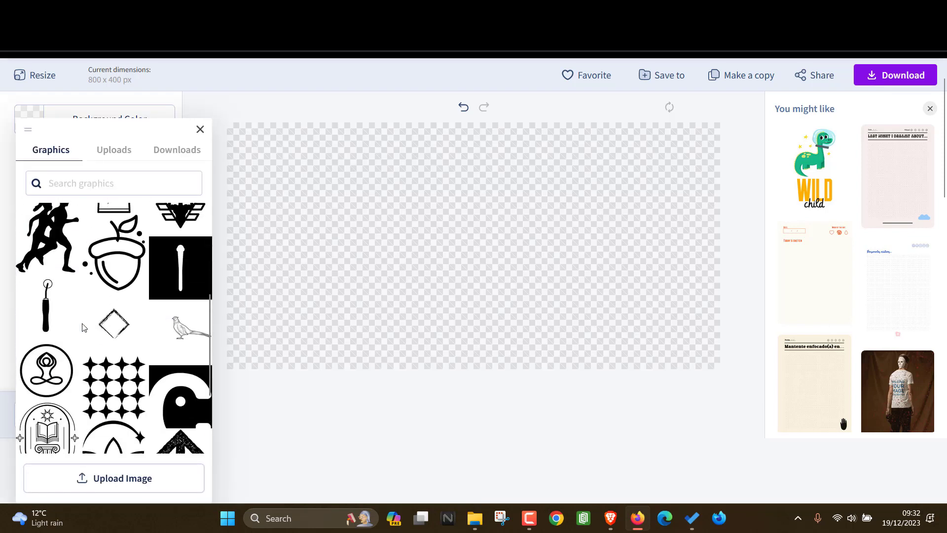
# Look at the uploaded and previously downloaded images, and open and cancel the file picker for uploading an image
pyautogui.click(121, 150)
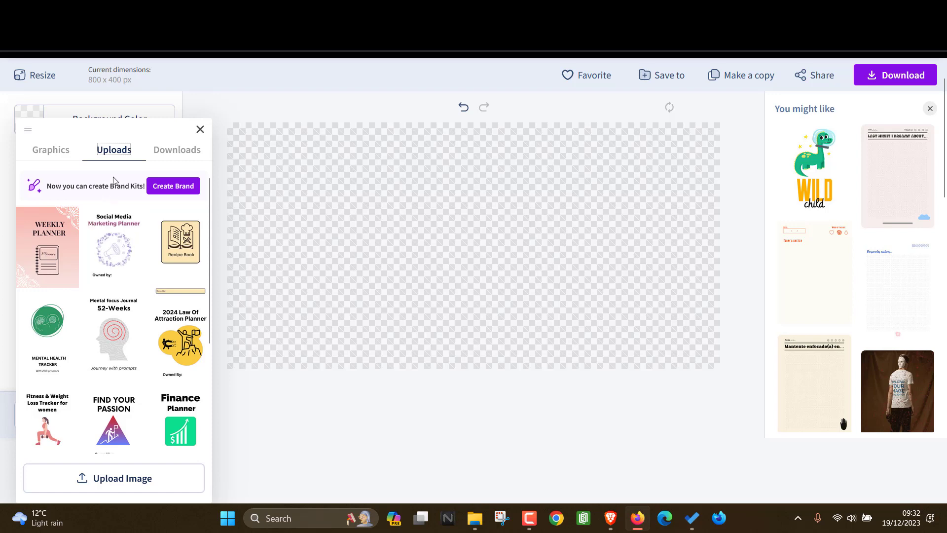
pyautogui.click(180, 155)
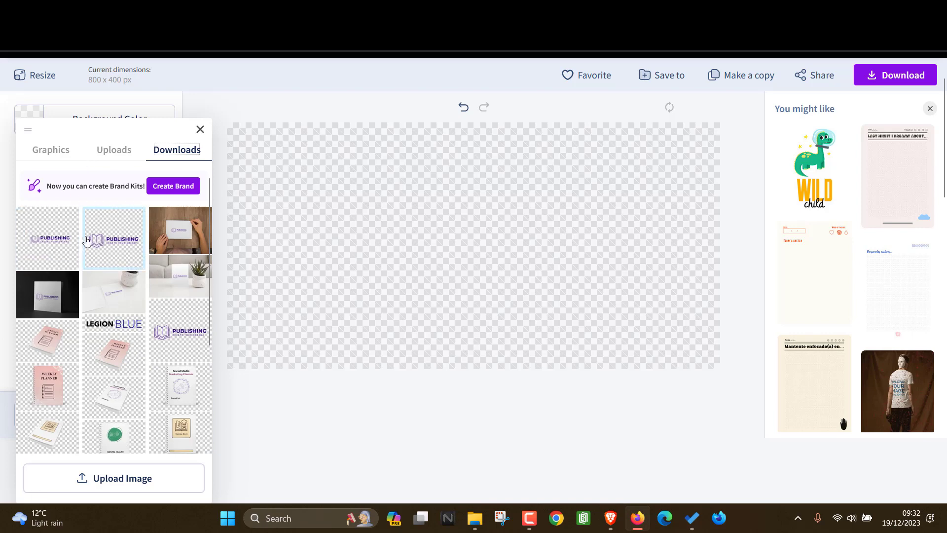
pyautogui.click(110, 482)
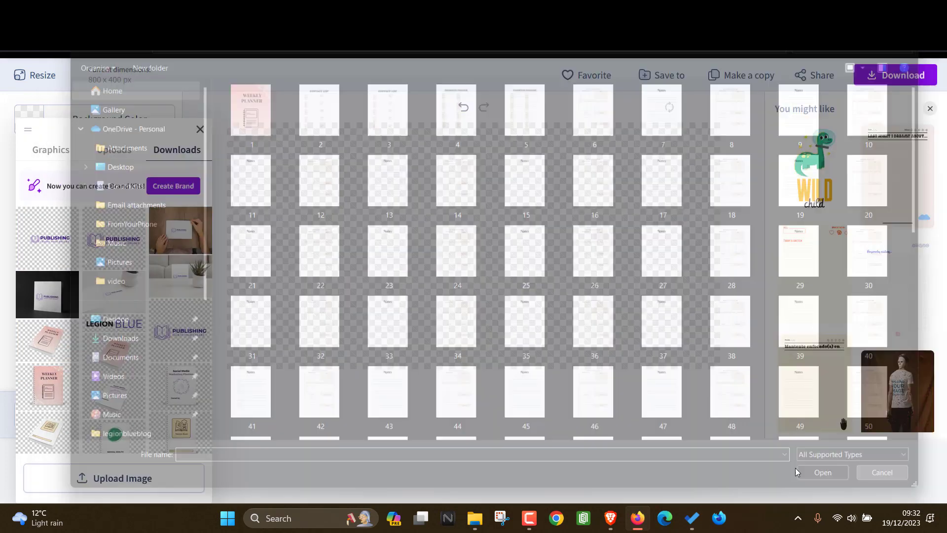
pyautogui.click(888, 482)
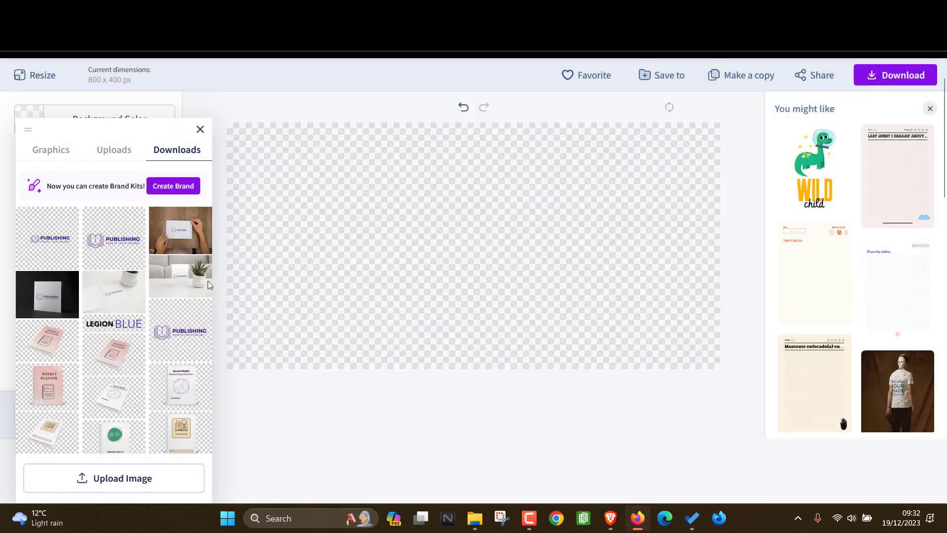
# Return to the built-in graphics library and browse further through its designs
pyautogui.click(49, 149)
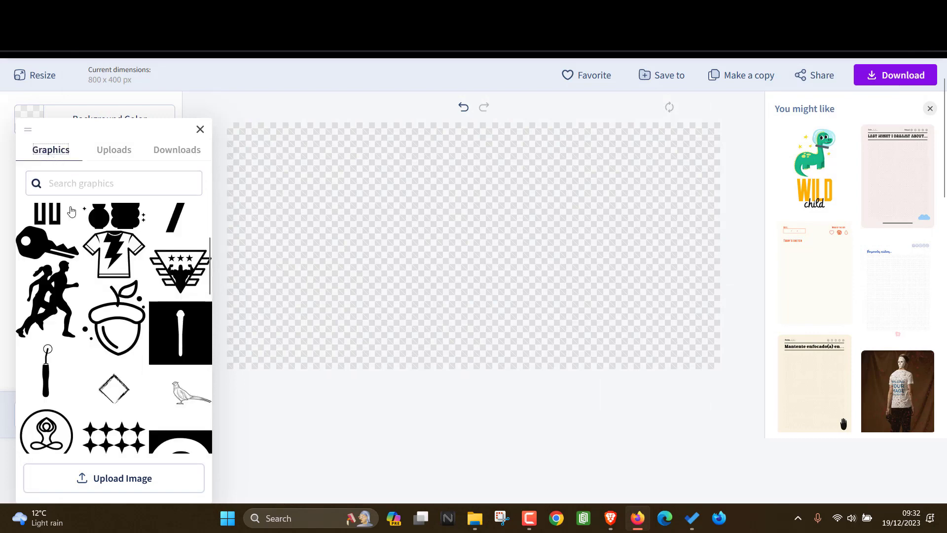
pyautogui.scroll(-2, 100, 310)
pyautogui.scroll(-10, 100, 309)
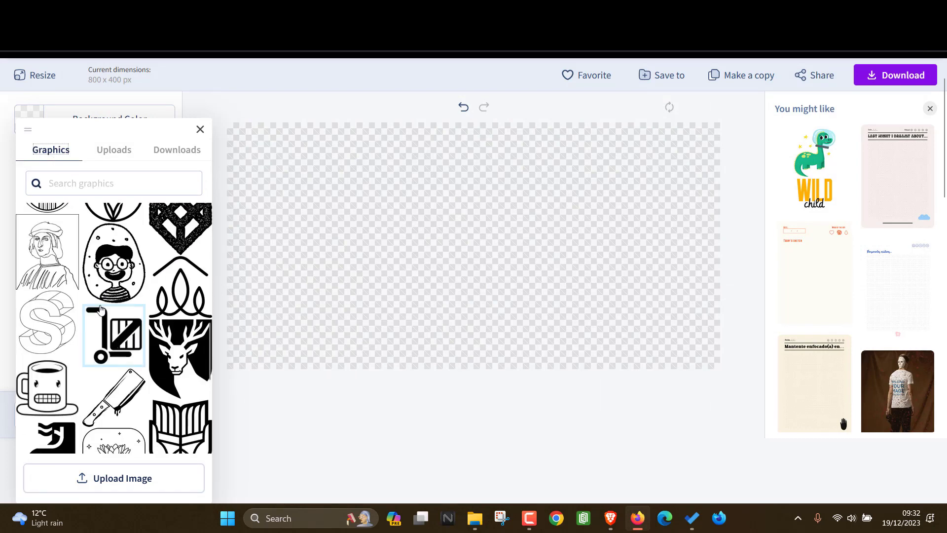
pyautogui.scroll(-10, 100, 309)
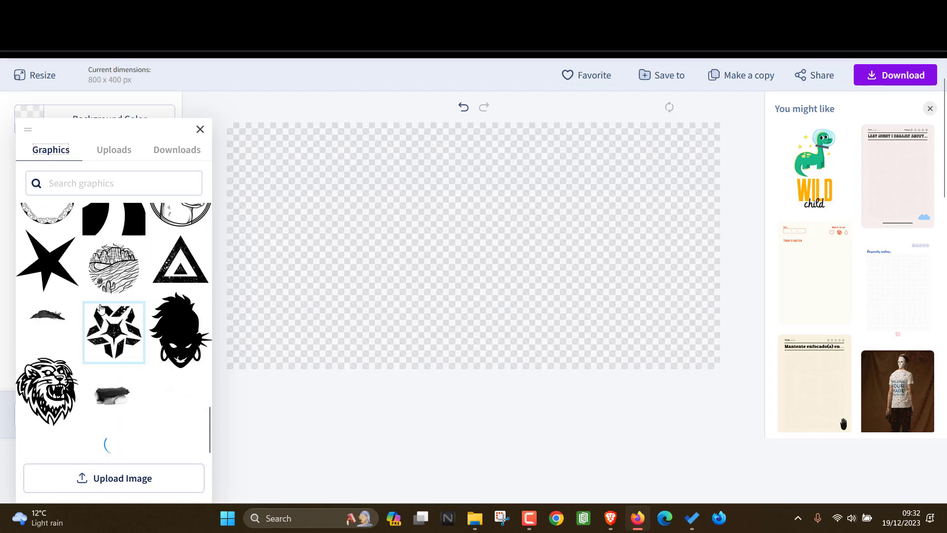
pyautogui.scroll(-3, 100, 309)
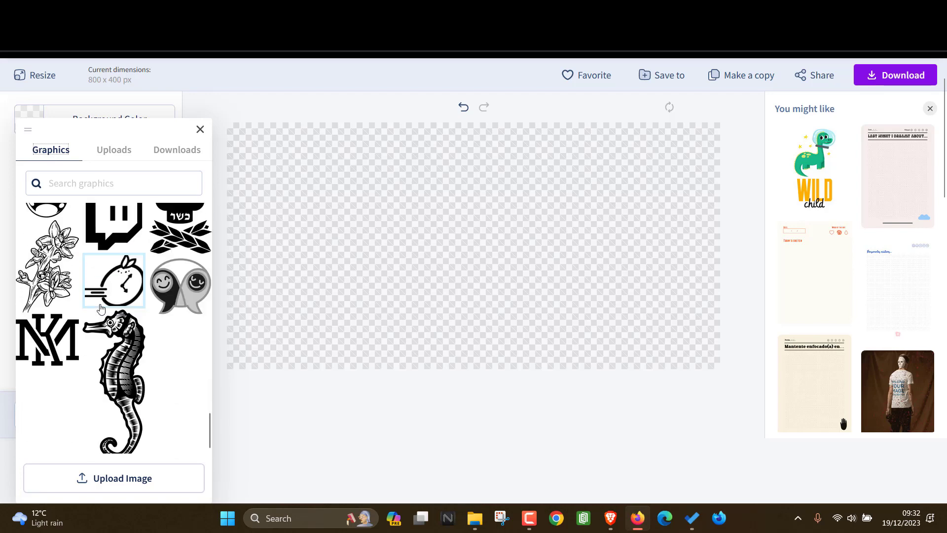
pyautogui.scroll(-8, 100, 309)
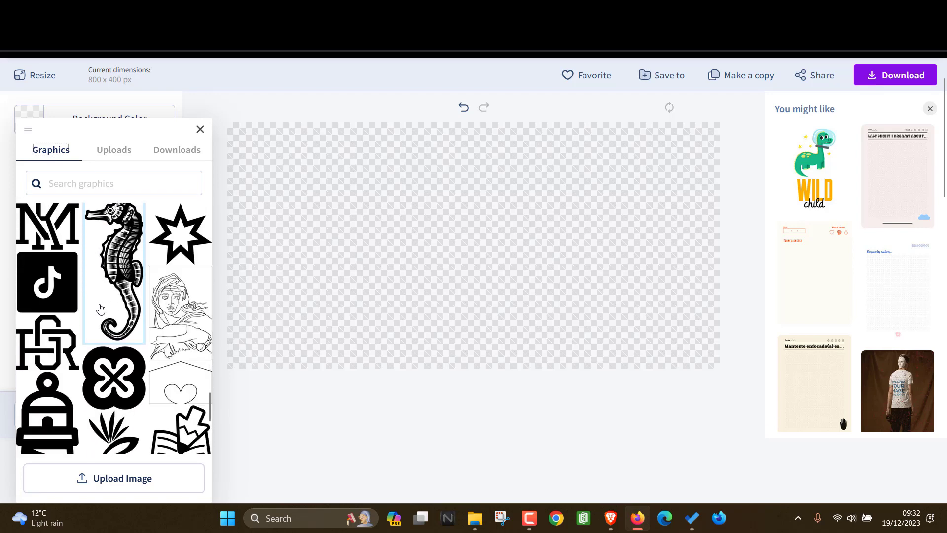
pyautogui.scroll(-1, 97, 306)
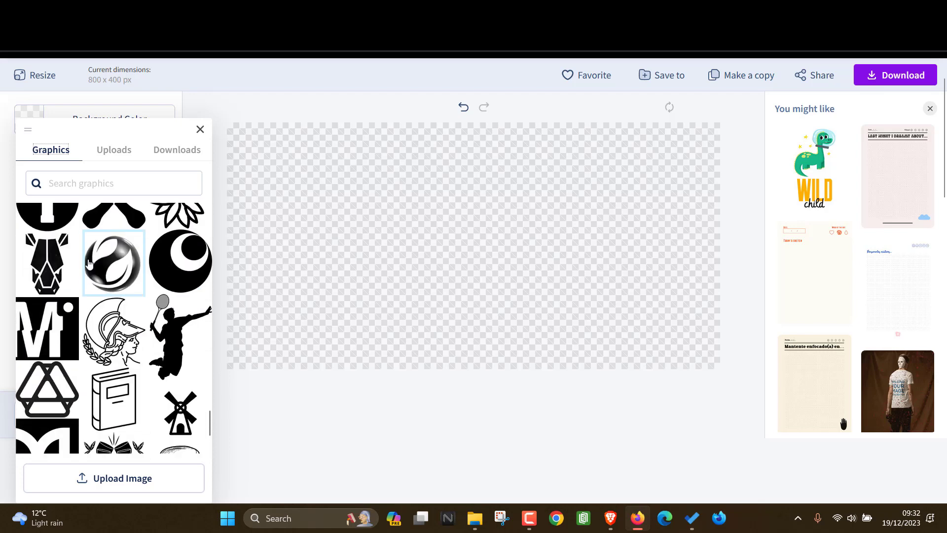
# Search the built-in graphics for "fitness" and look through the matching designs
pyautogui.click(58, 186)
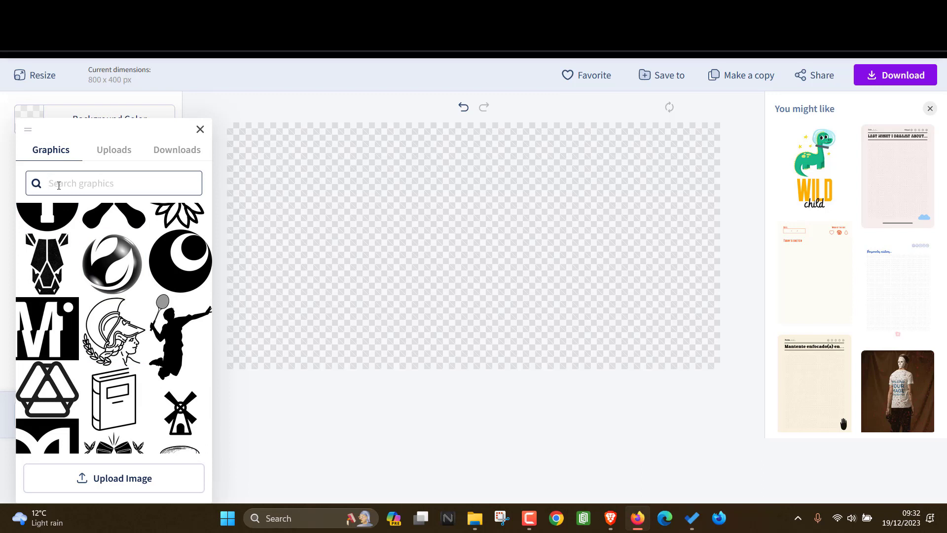
pyautogui.write('fitness')
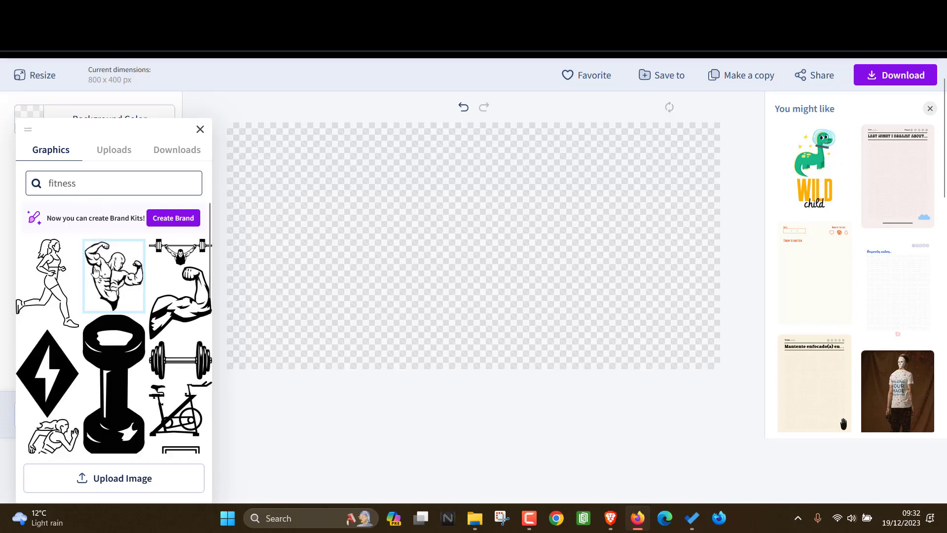
pyautogui.scroll(-6, 109, 269)
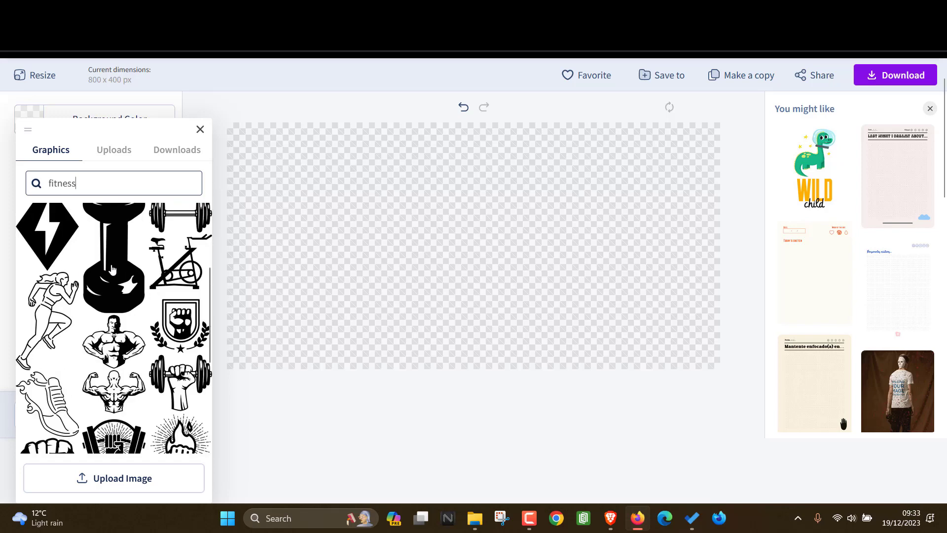
pyautogui.scroll(-6, 114, 296)
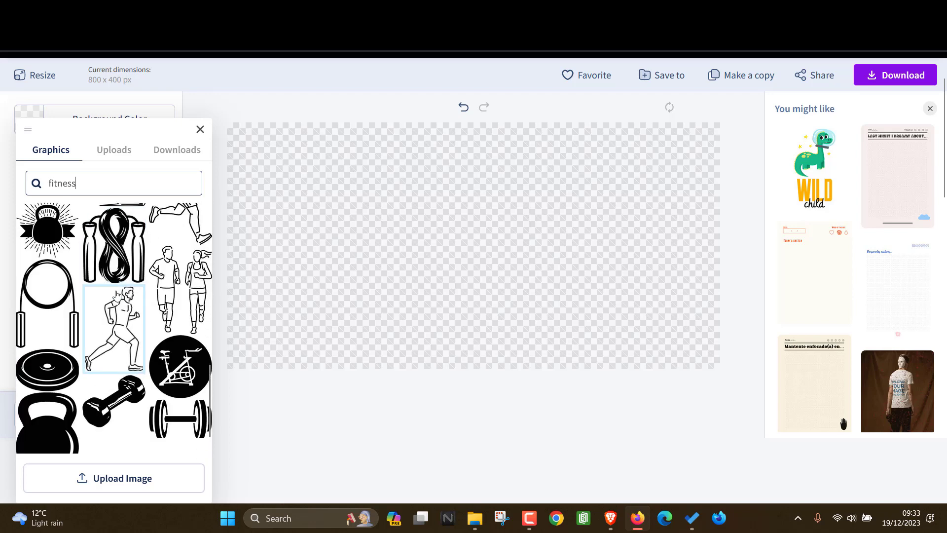
pyautogui.scroll(-3, 117, 297)
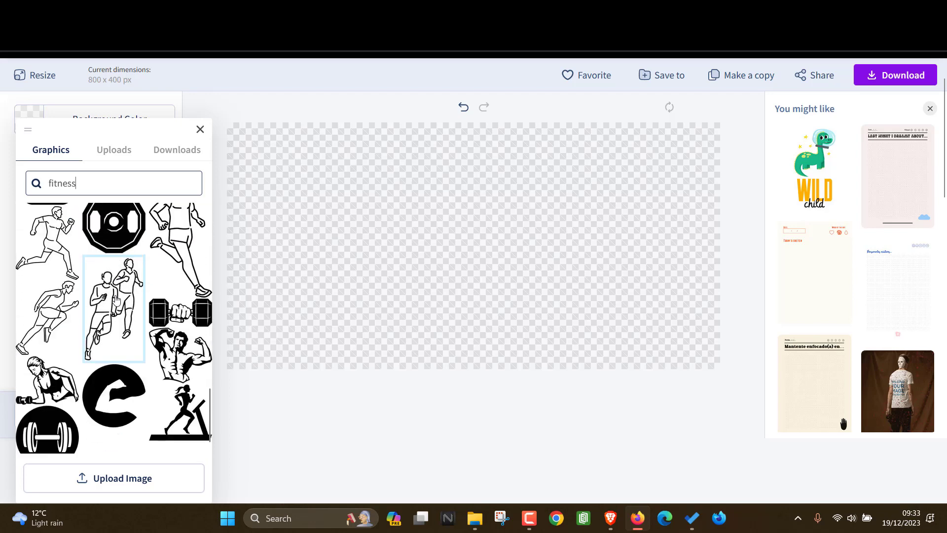
pyautogui.scroll(-1, 117, 297)
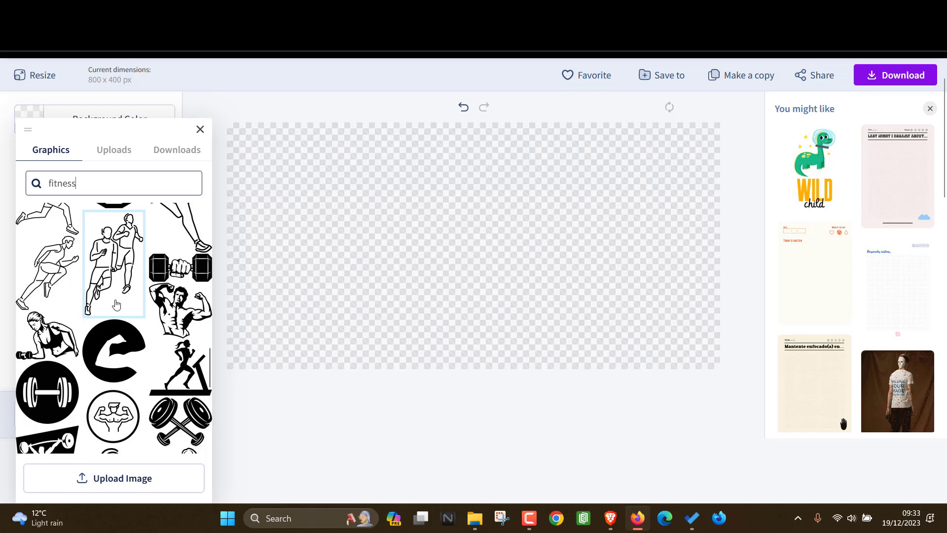
pyautogui.scroll(10, 116, 303)
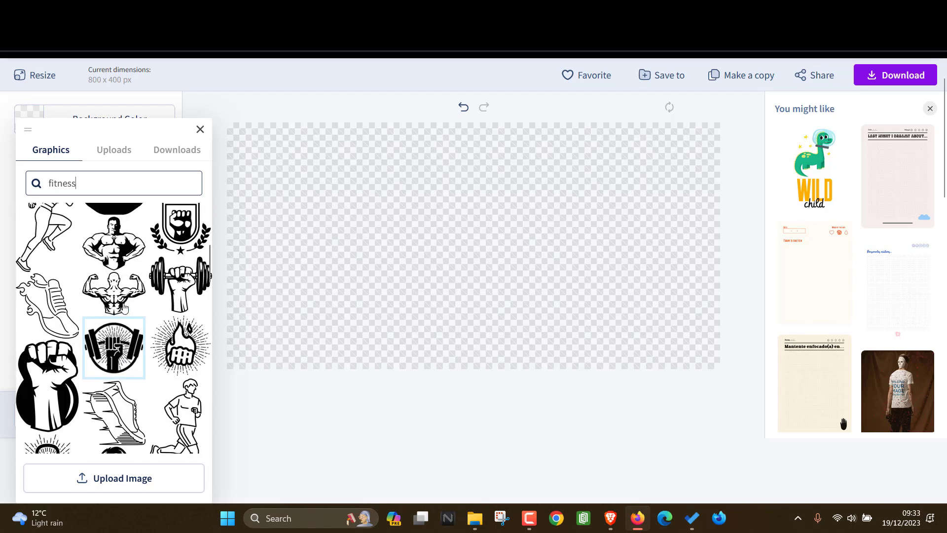
pyautogui.scroll(2, 125, 310)
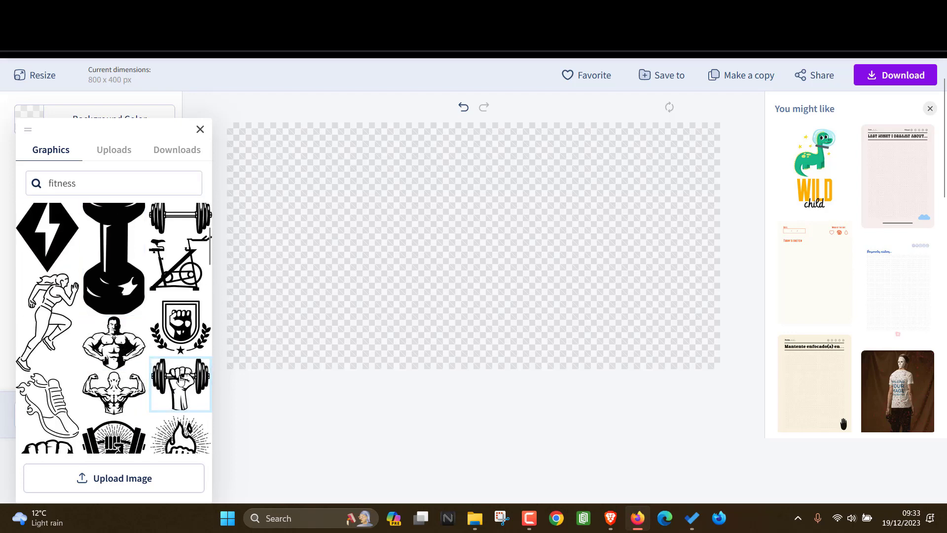
# Add the graphic of a raised fist gripping a barbell and place it in the upper-left part of the canvas
pyautogui.click(195, 394)
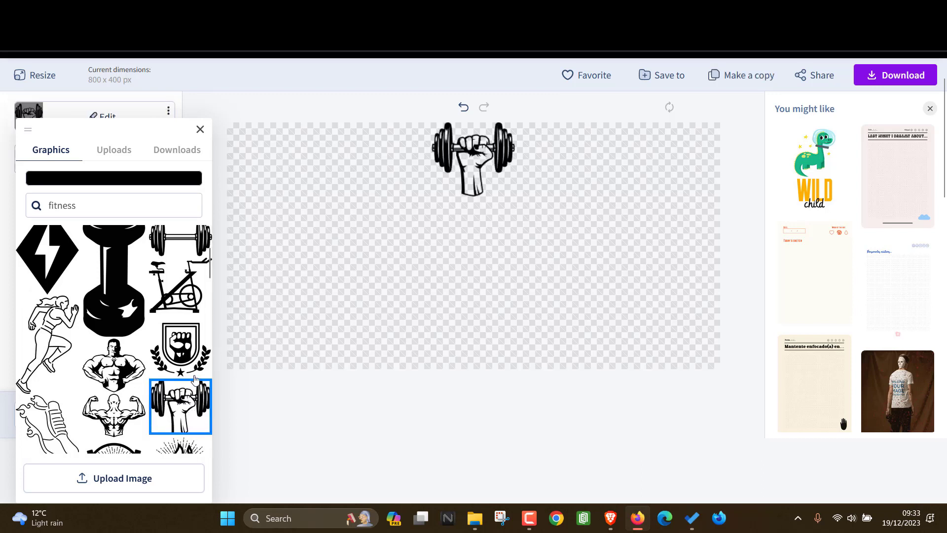
pyautogui.scroll(2, 454, 223)
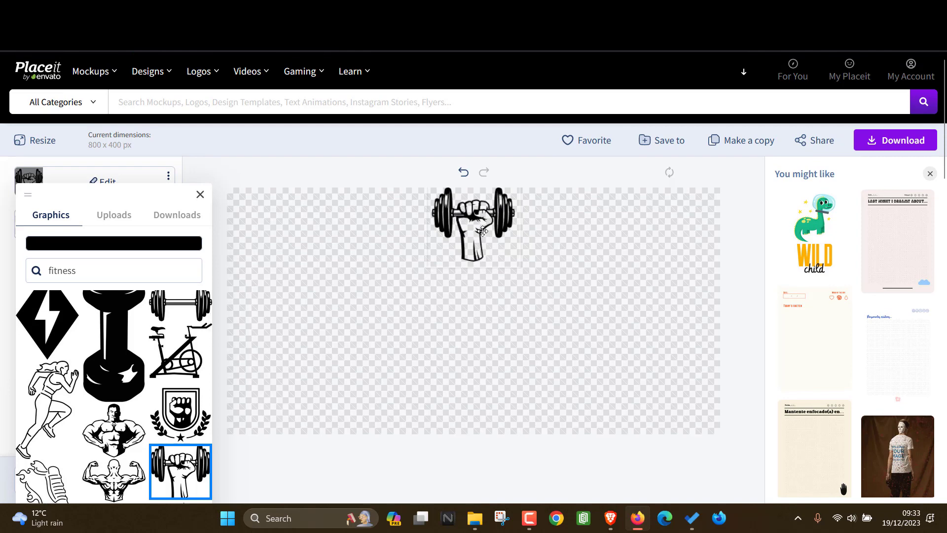
pyautogui.moveTo(482, 231); pyautogui.dragTo(331, 275)
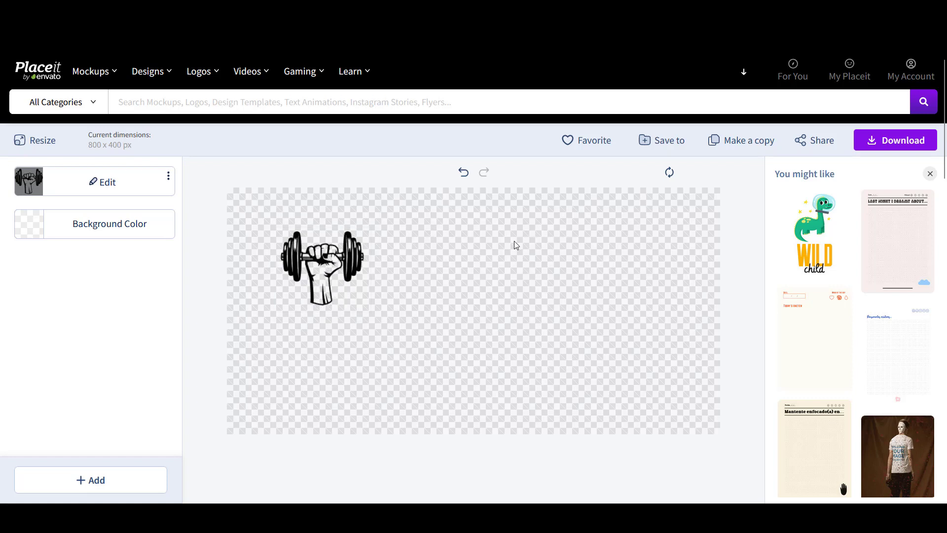
# Add a text element, place it just right of the barbell graphic and enlarge it
pyautogui.click(93, 481)
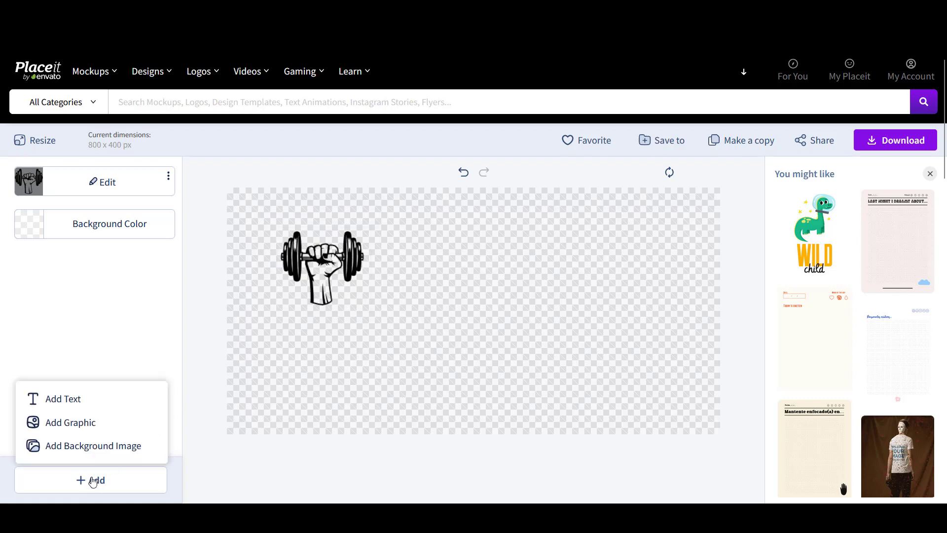
pyautogui.click(64, 399)
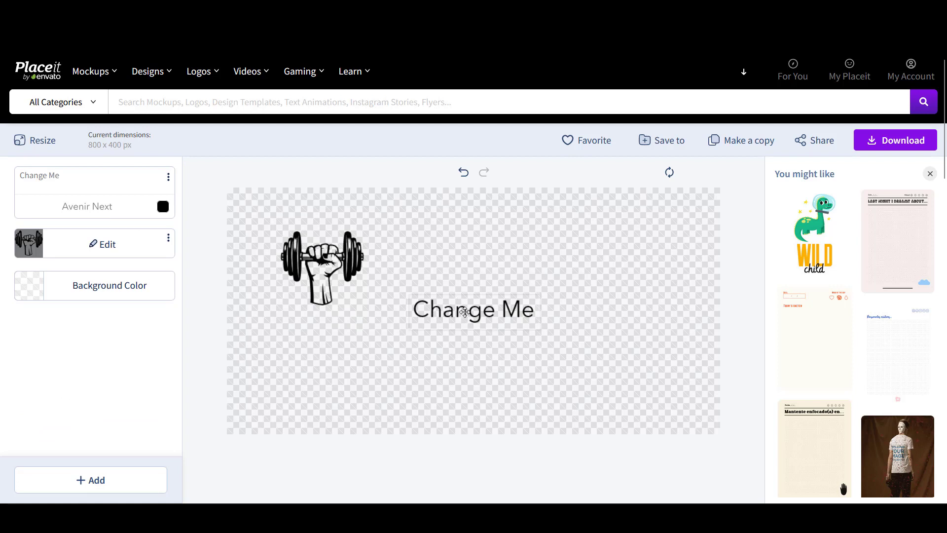
pyautogui.moveTo(463, 312); pyautogui.dragTo(456, 260)
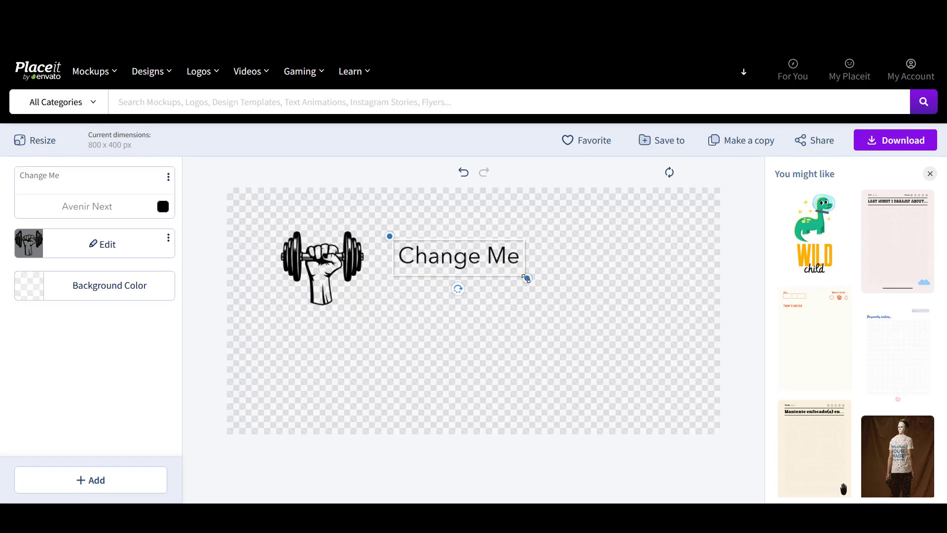
pyautogui.moveTo(526, 278); pyautogui.dragTo(594, 320)
pyautogui.click(532, 309)
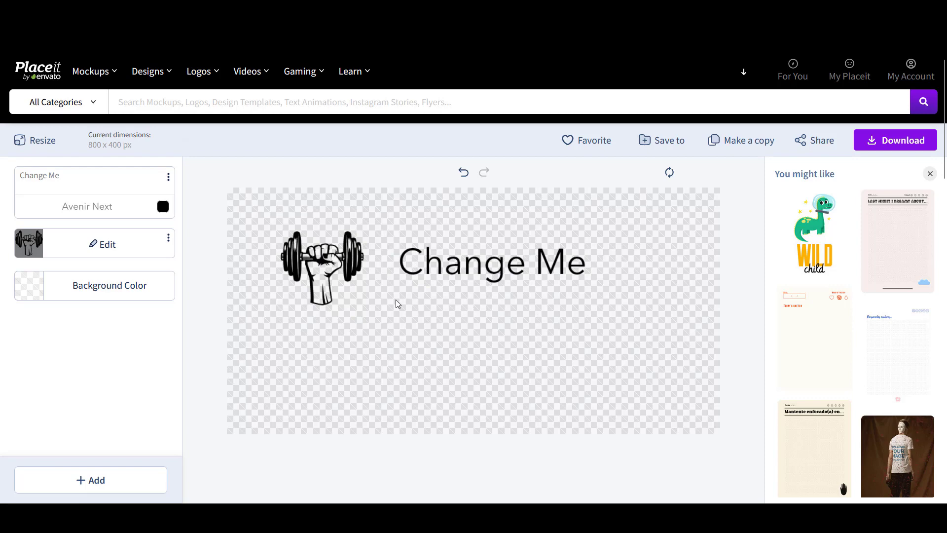
# Replace the placeholder wording of the text beside the graphic with "Cool Fitness"
pyautogui.click(61, 177)
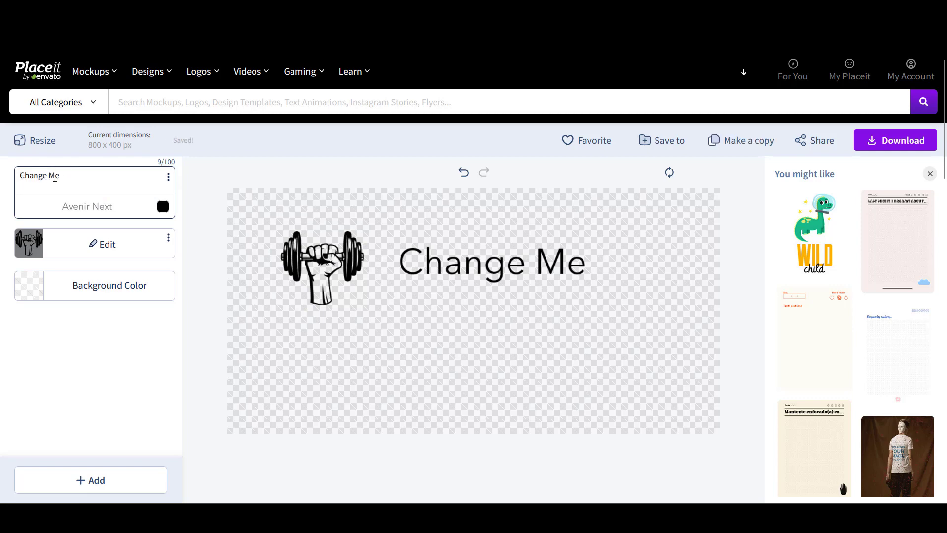
pyautogui.hotkey('ctrl', 'a')
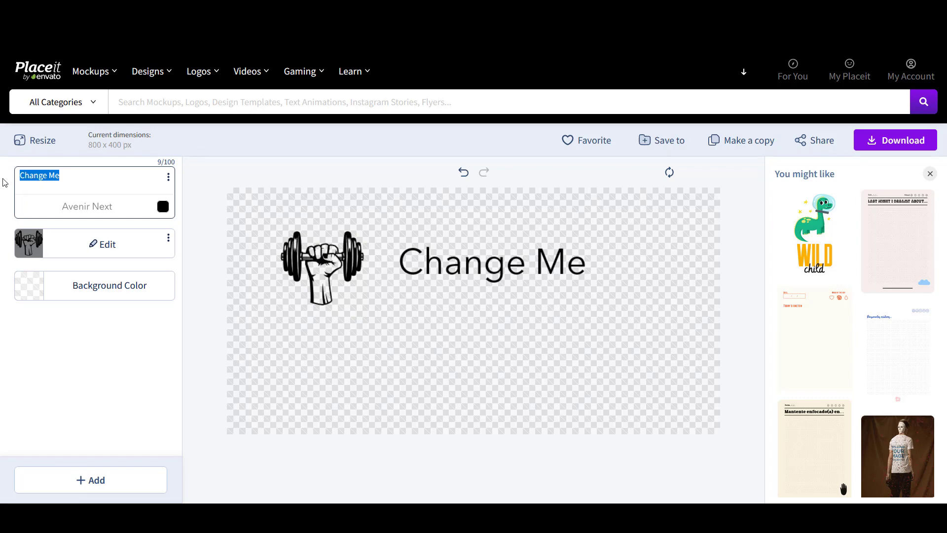
pyautogui.write('Coo')
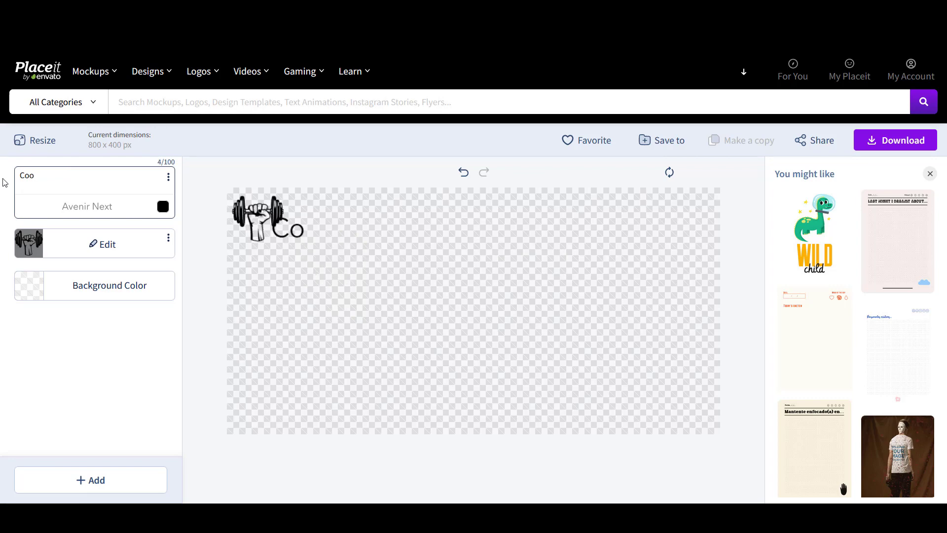
pyautogui.write('l')
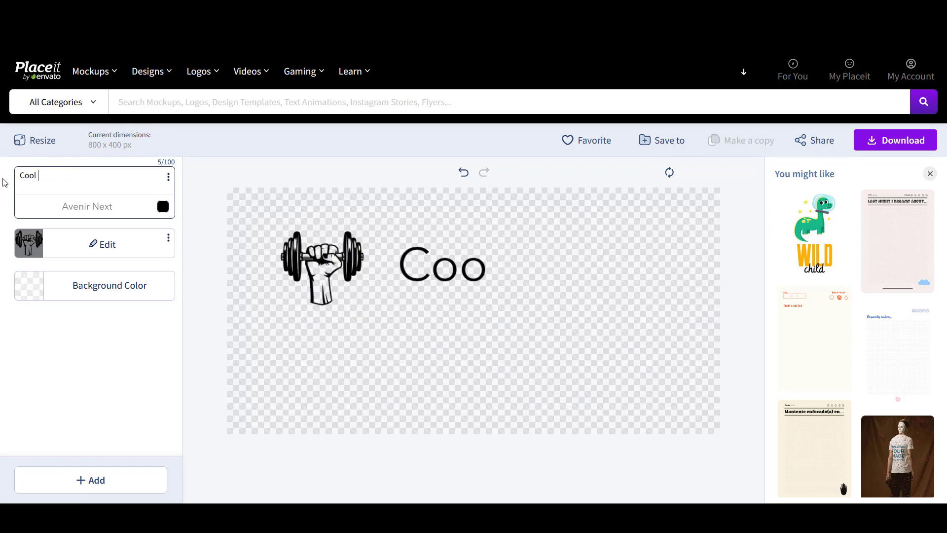
pyautogui.write(' fitness')
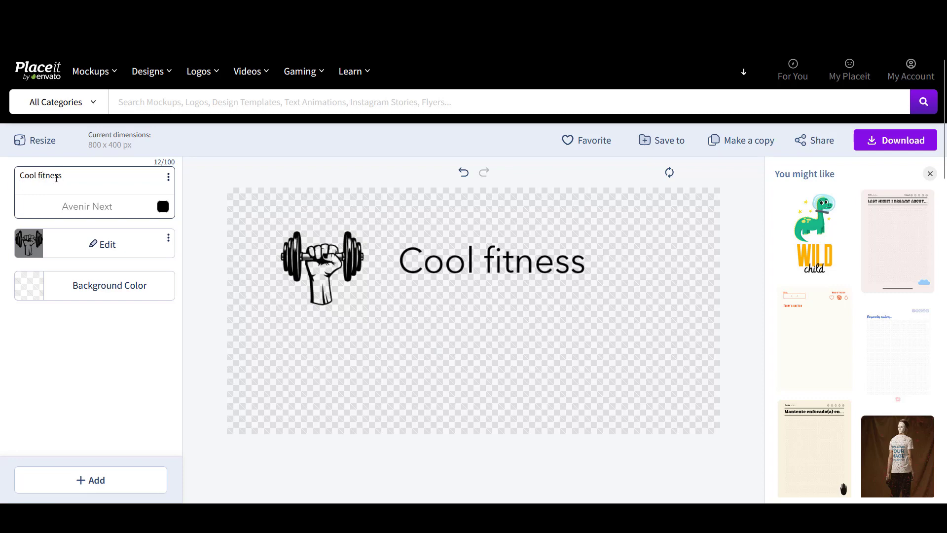
pyautogui.press('Left')
pyautogui.press('Left')
pyautogui.press('Left')
pyautogui.press('Left')
pyautogui.press('Left')
pyautogui.press('Left')
pyautogui.press('BackSpace')
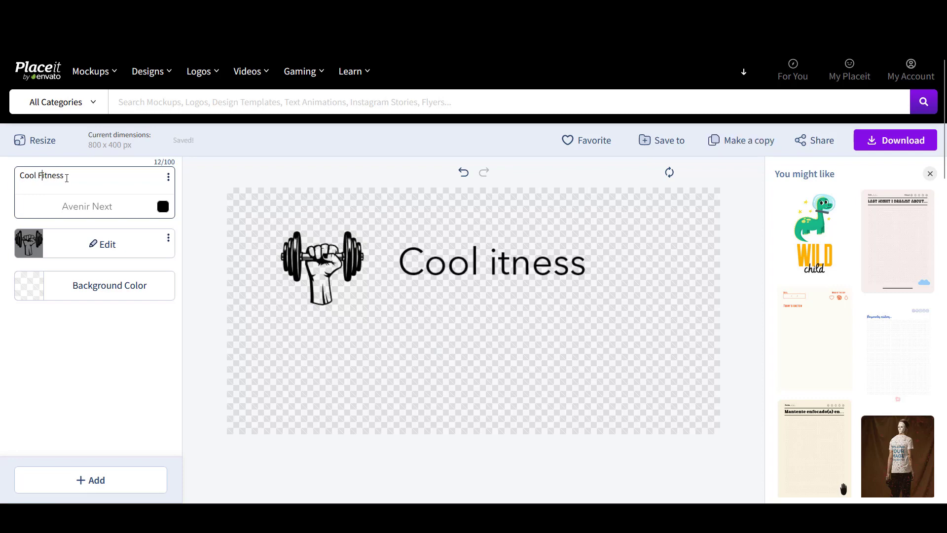
pyautogui.write('F')
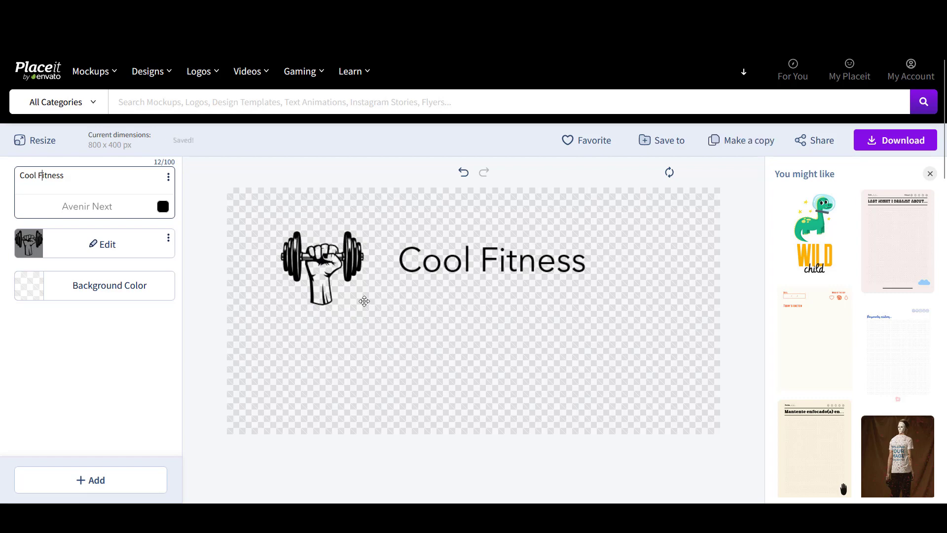
# Add a second text element, place it directly beneath "Cool Fitness" and enlarge it to about the same width
pyautogui.click(87, 481)
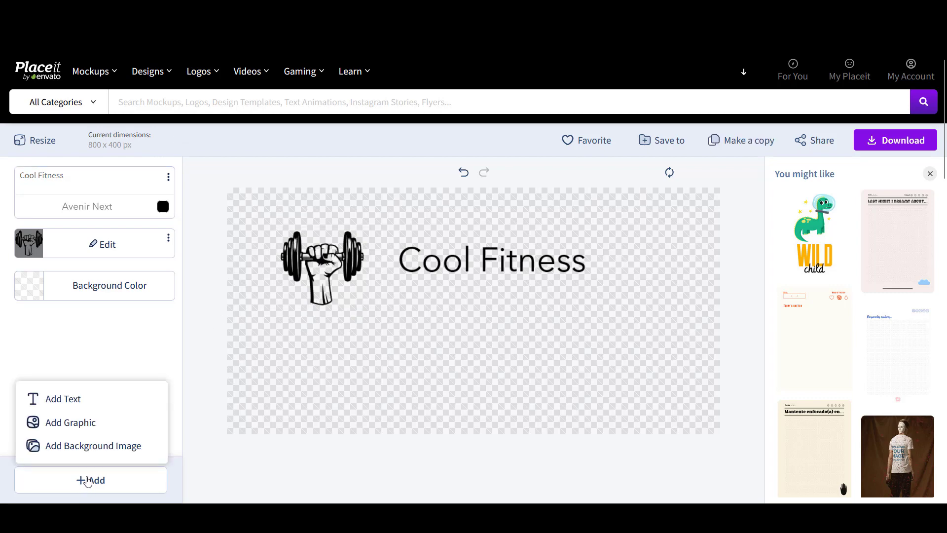
pyautogui.click(67, 403)
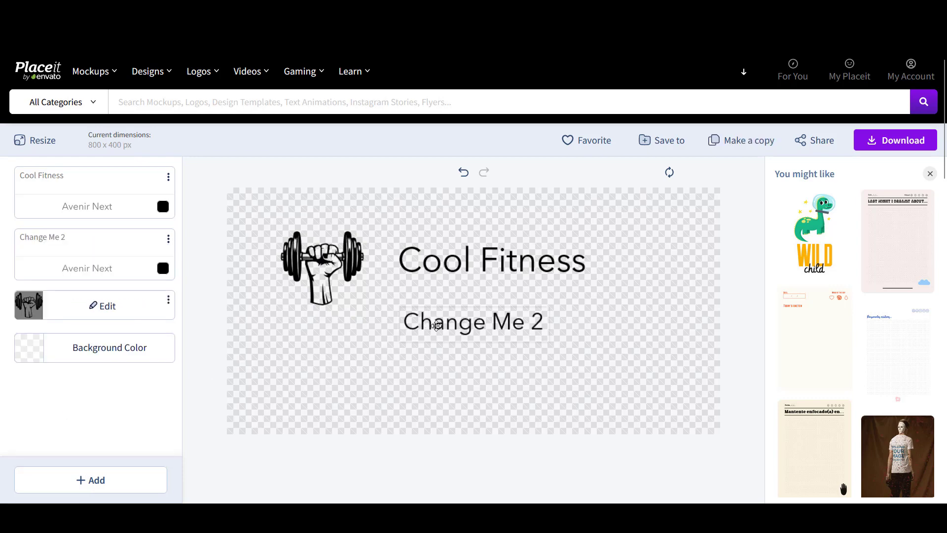
pyautogui.moveTo(437, 325); pyautogui.dragTo(434, 297)
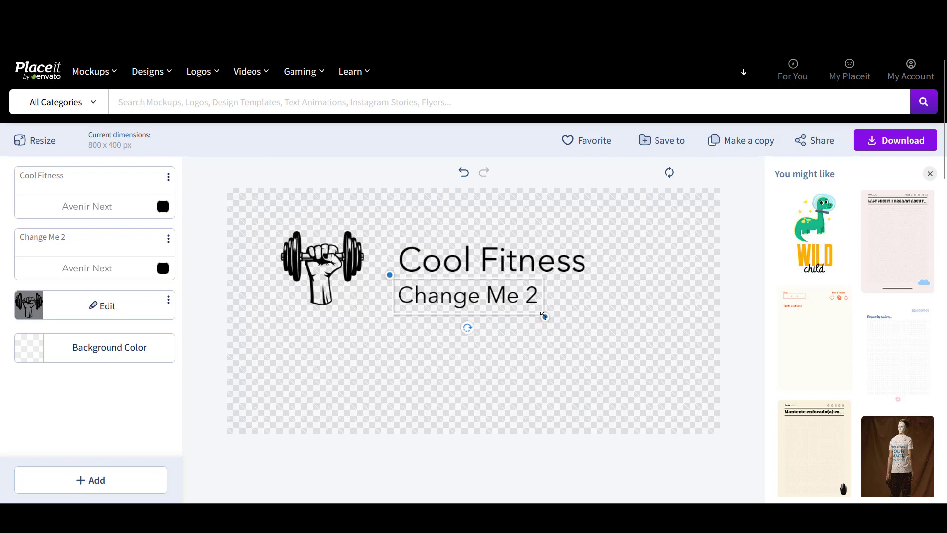
pyautogui.moveTo(544, 316); pyautogui.dragTo(591, 336)
pyautogui.click(590, 337)
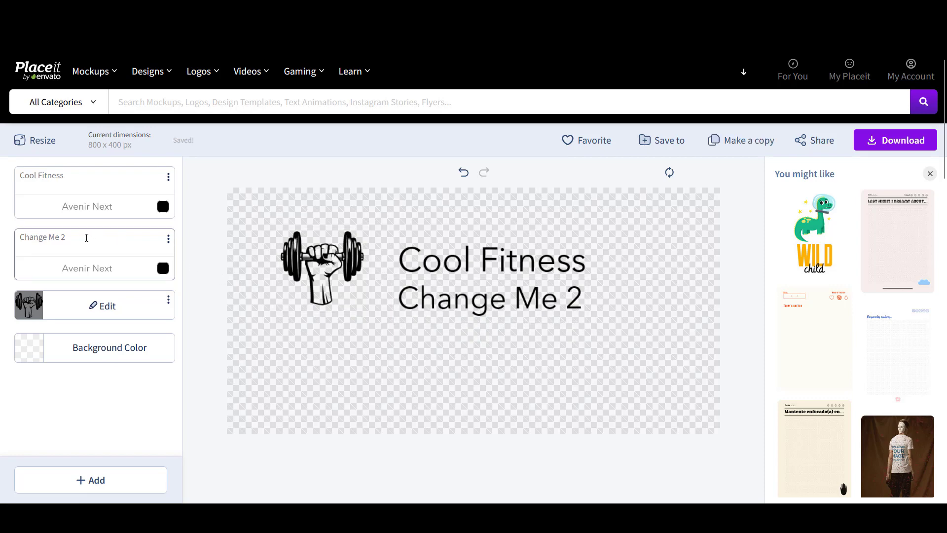
# Change the second text element's wording to "Change your life for the best"
pyautogui.click(68, 237)
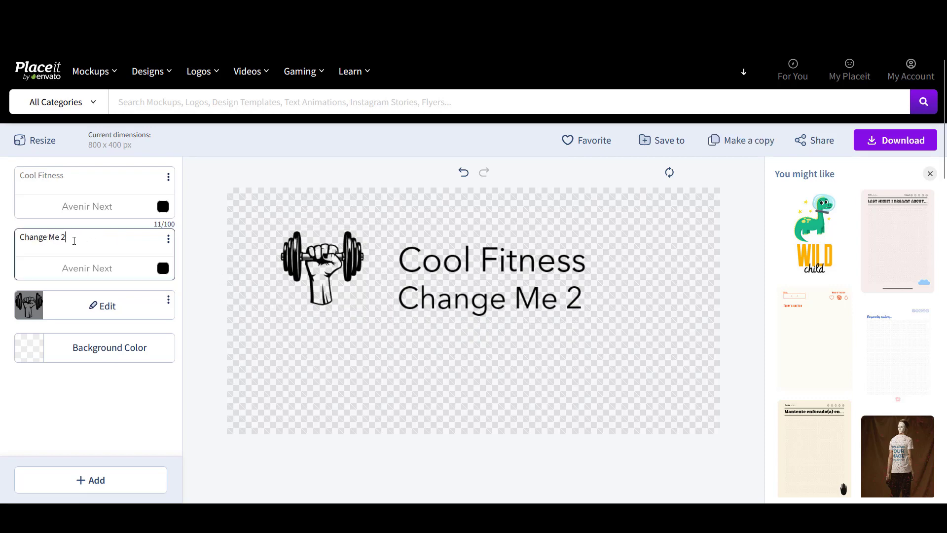
pyautogui.moveTo(74, 240); pyautogui.dragTo(8, 241)
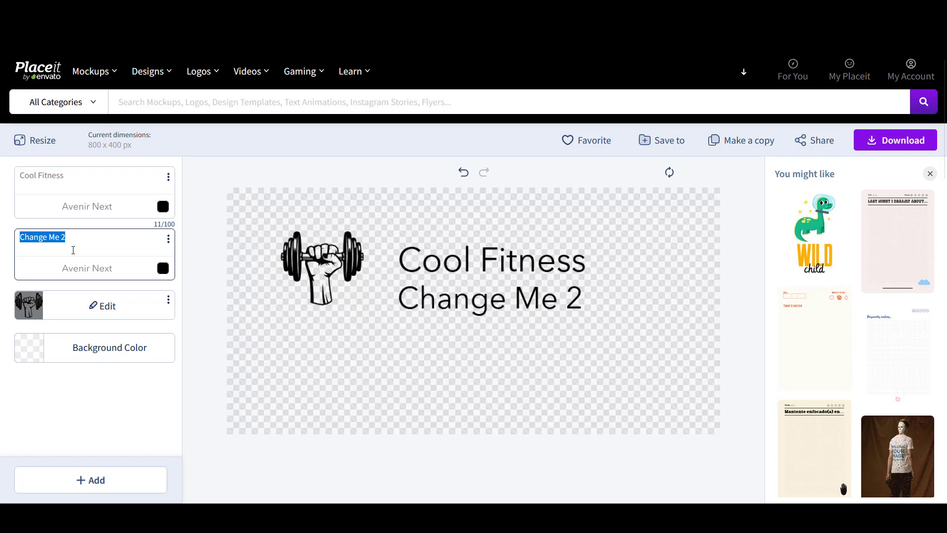
pyautogui.write('Ch')
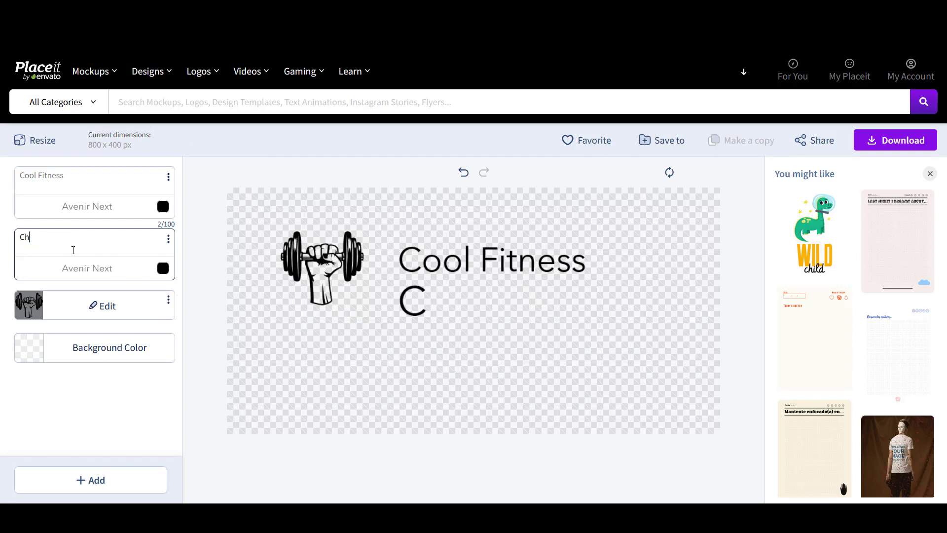
pyautogui.write('ange your life f')
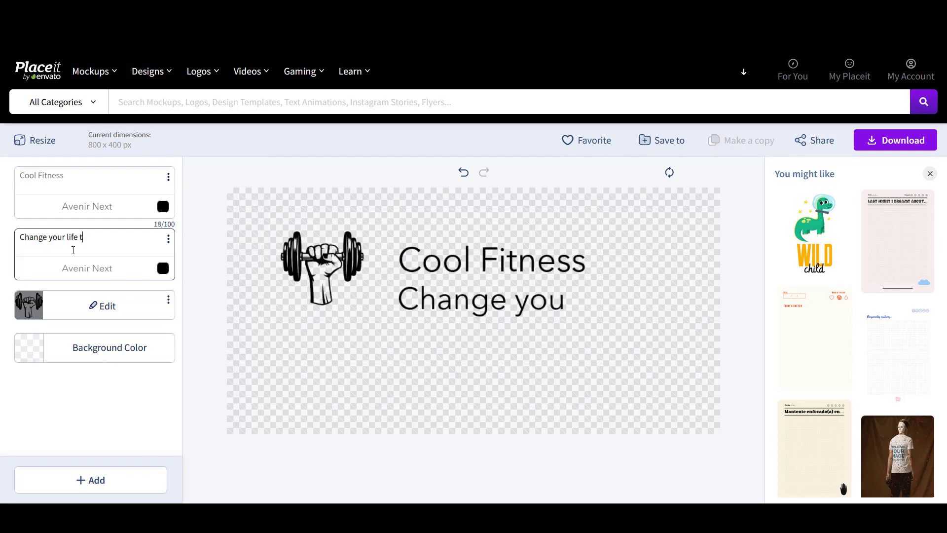
pyautogui.write('or the best')
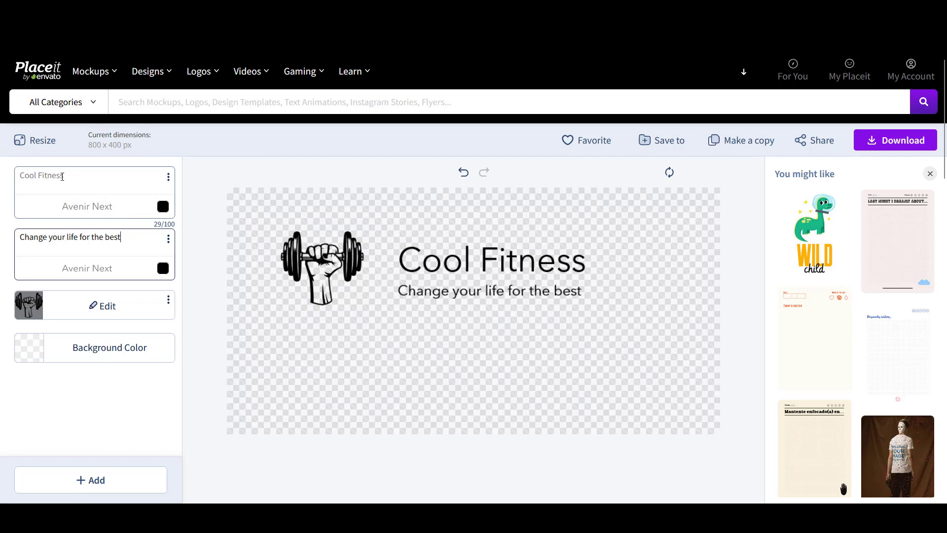
# Look through the recent, saved and suggested fonts available for the "Cool Fitness" text
pyautogui.click(86, 211)
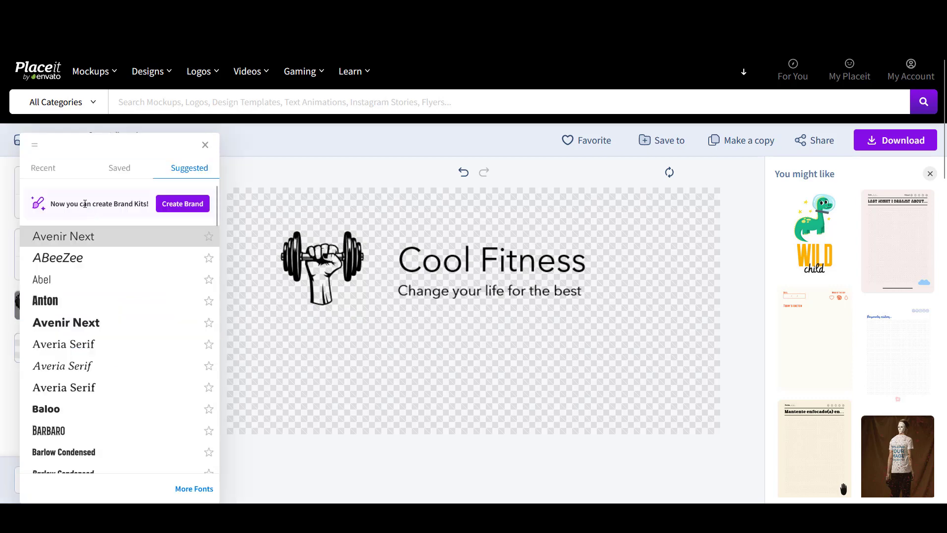
pyautogui.click(44, 170)
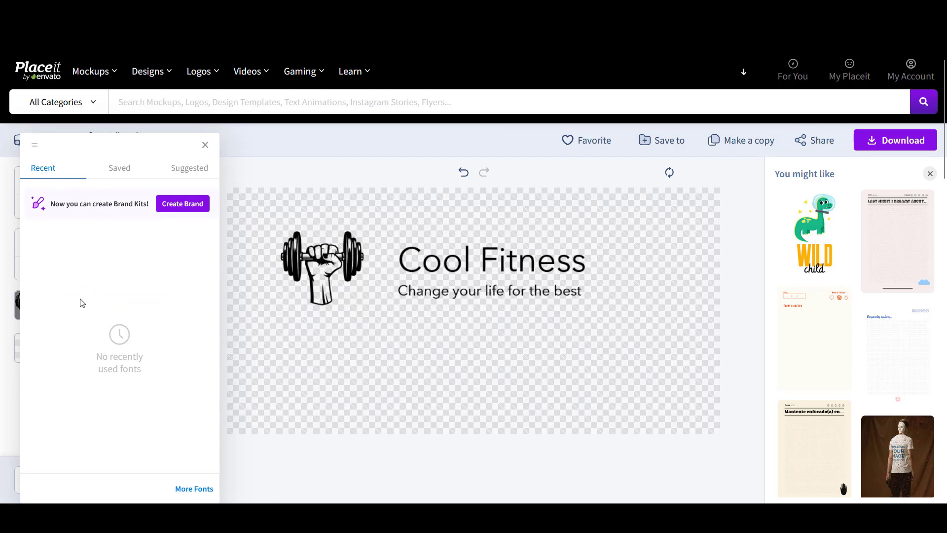
pyautogui.click(118, 170)
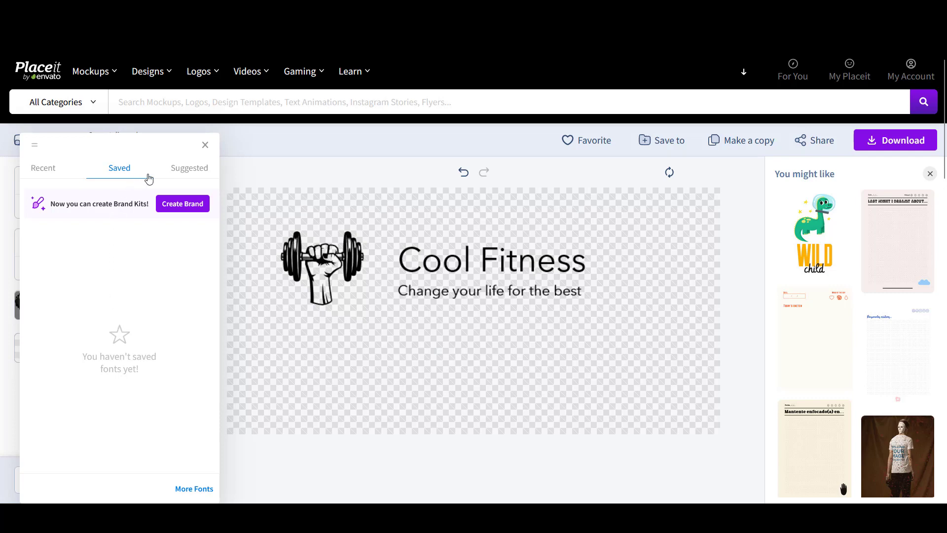
pyautogui.click(185, 174)
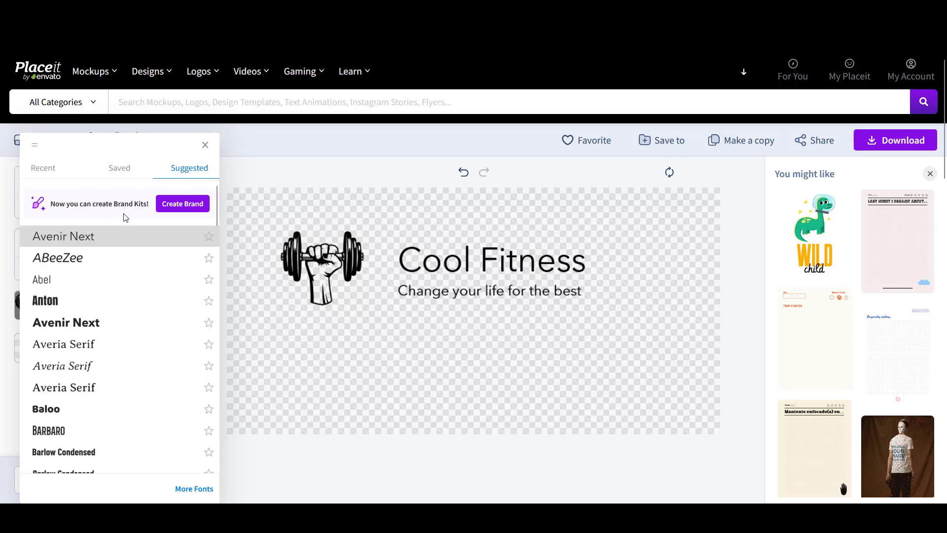
pyautogui.scroll(-6, 101, 237)
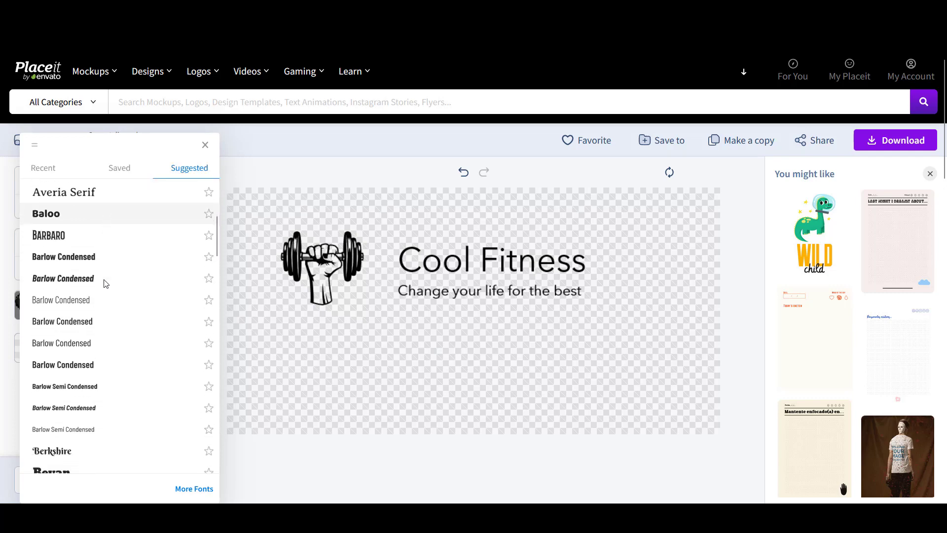
pyautogui.scroll(-12, 105, 284)
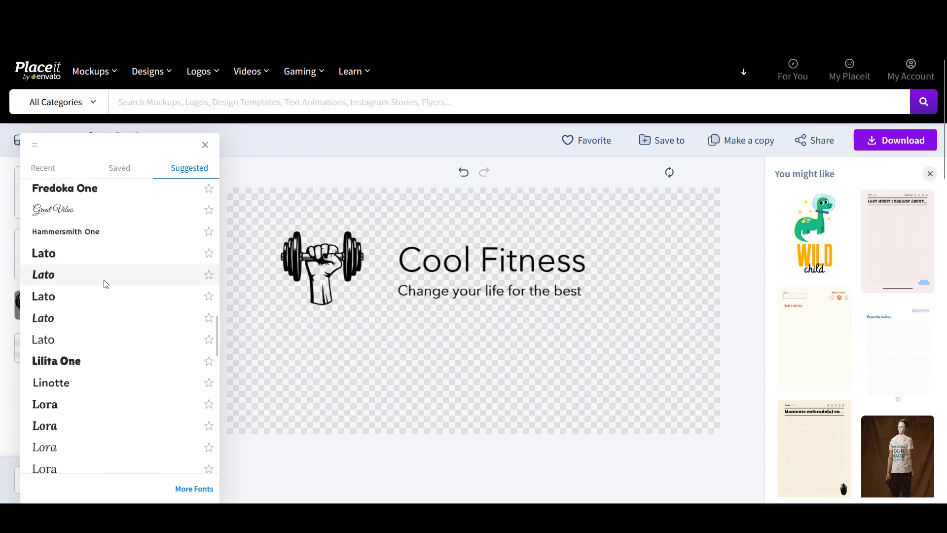
pyautogui.scroll(-10, 104, 269)
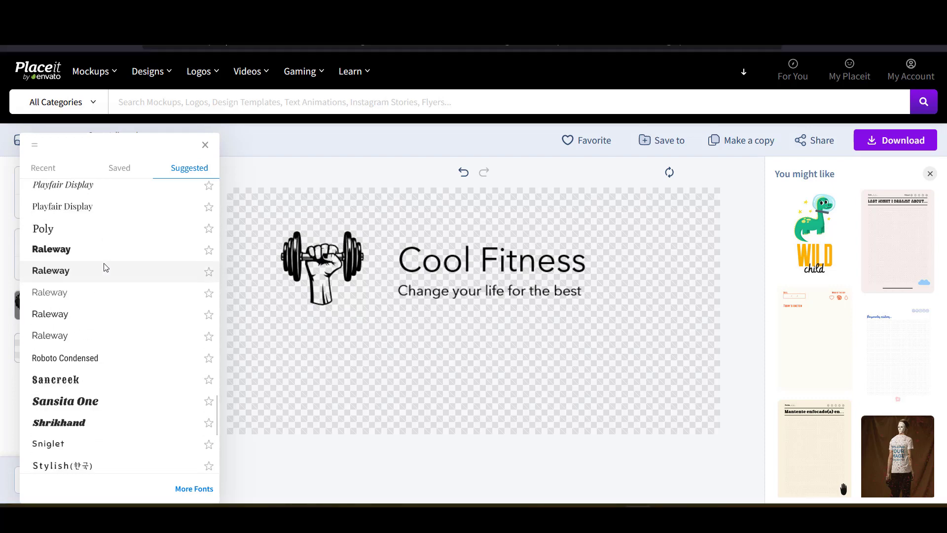
pyautogui.scroll(-8, 106, 267)
pyautogui.scroll(-1, 106, 267)
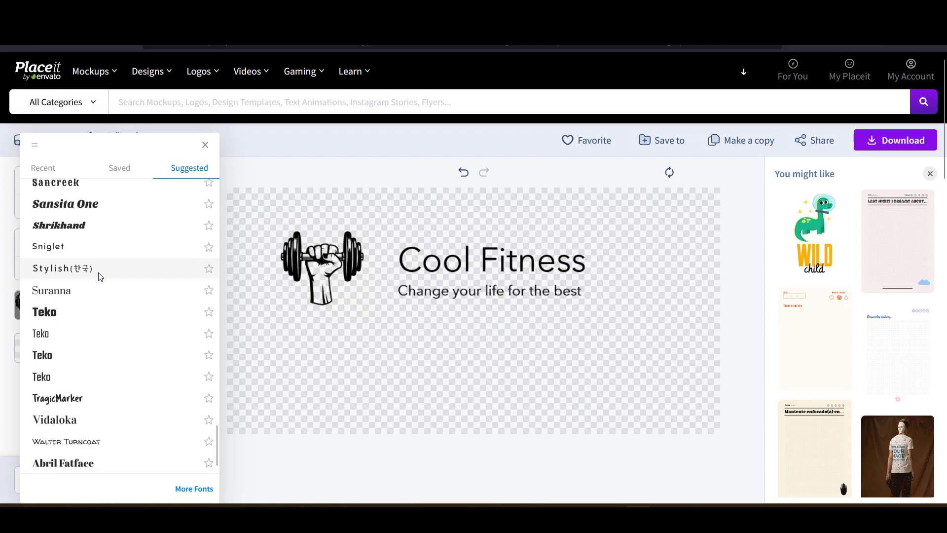
# Open the full font library and browse the fonts filtered by the Bold, Brushed and Capitals categories
pyautogui.click(195, 490)
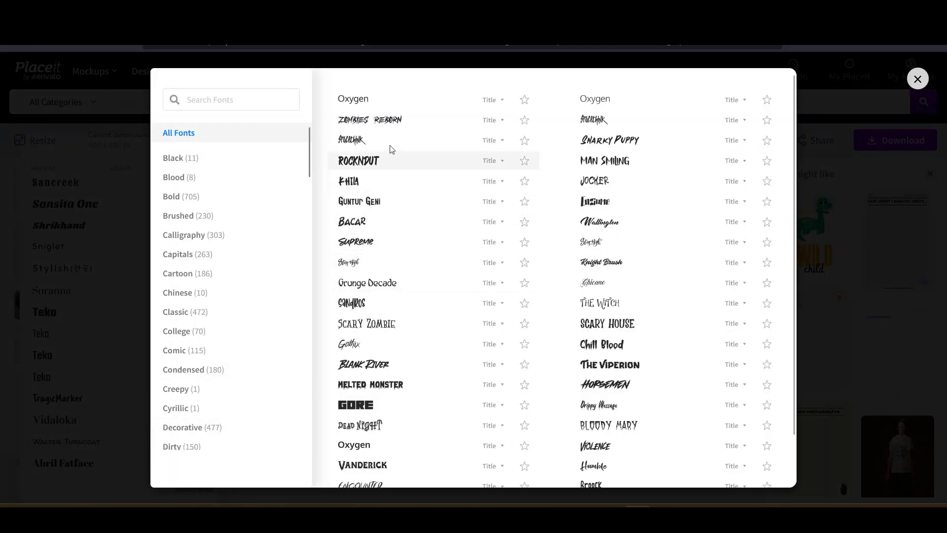
pyautogui.scroll(-3, 387, 148)
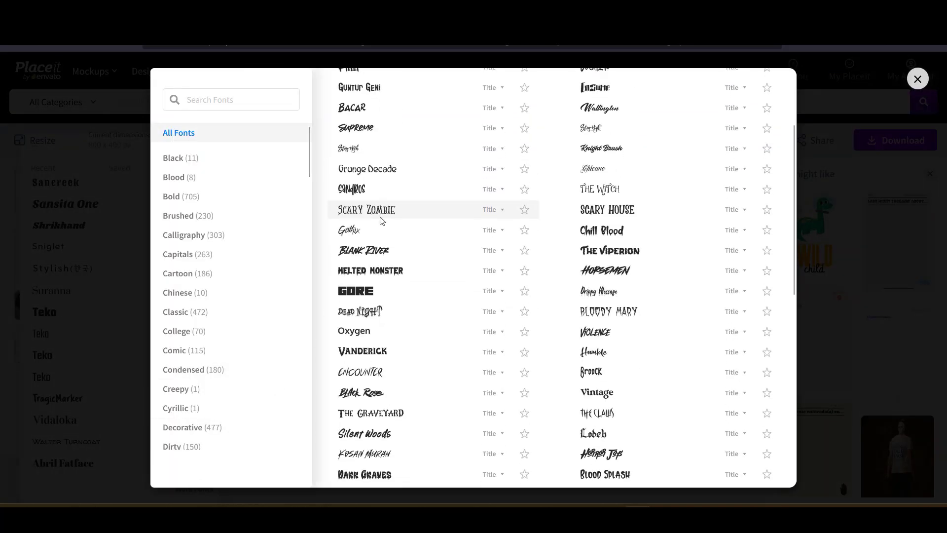
pyautogui.scroll(-5, 382, 221)
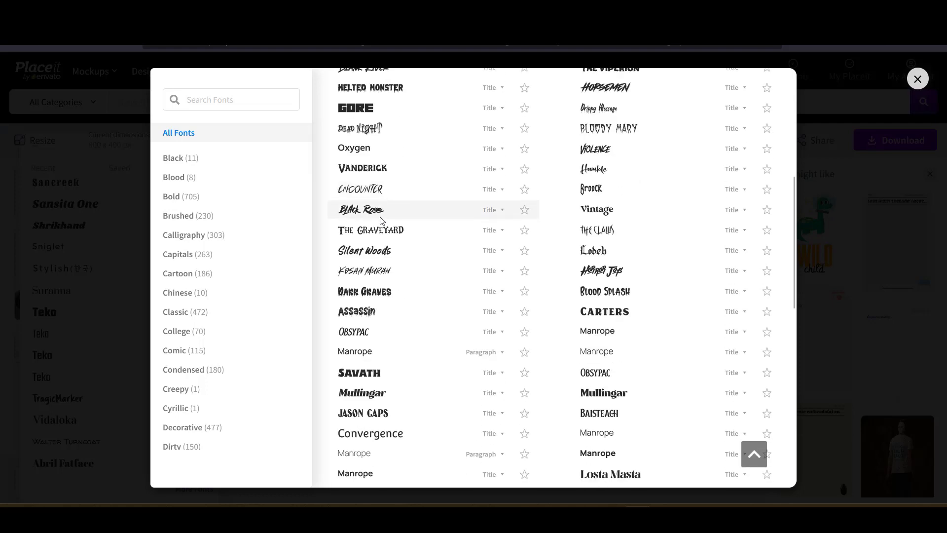
pyautogui.click(179, 196)
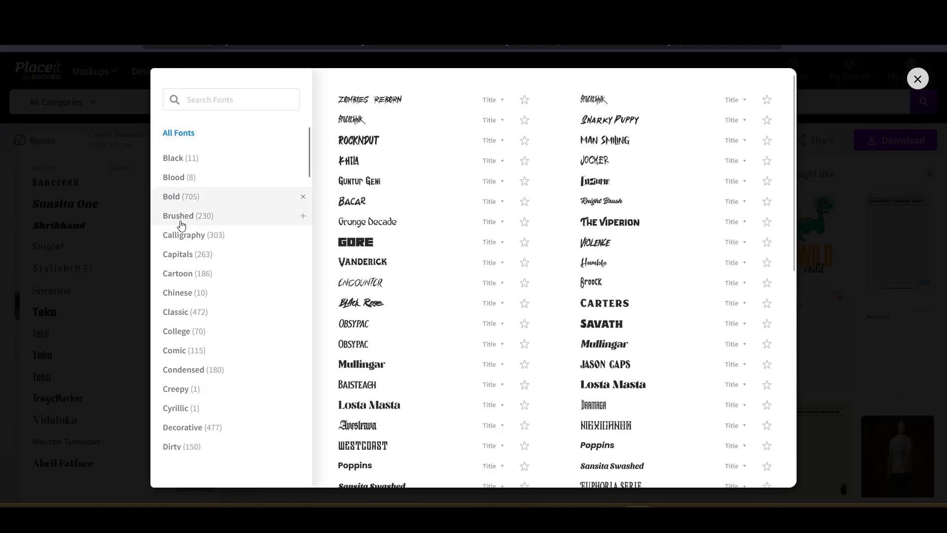
pyautogui.click(180, 222)
pyautogui.click(186, 260)
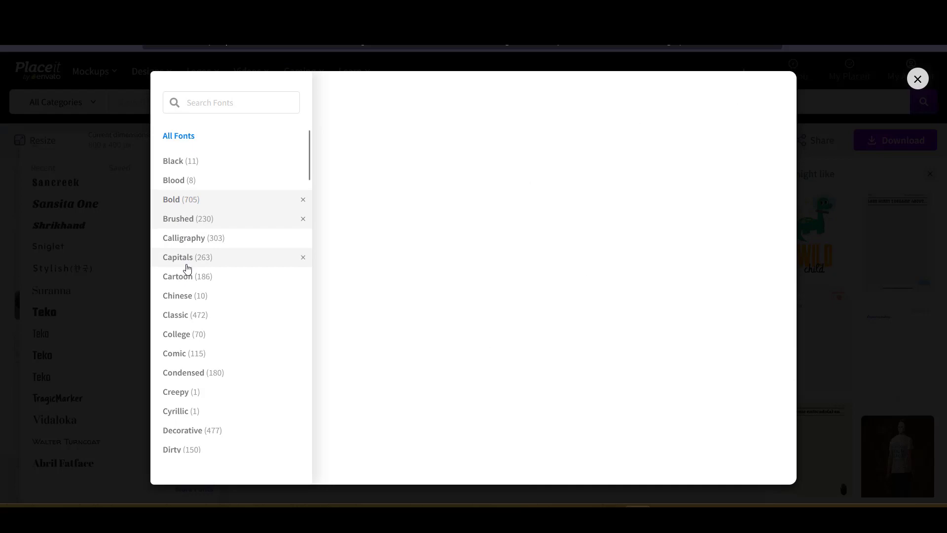
pyautogui.scroll(-10, 453, 259)
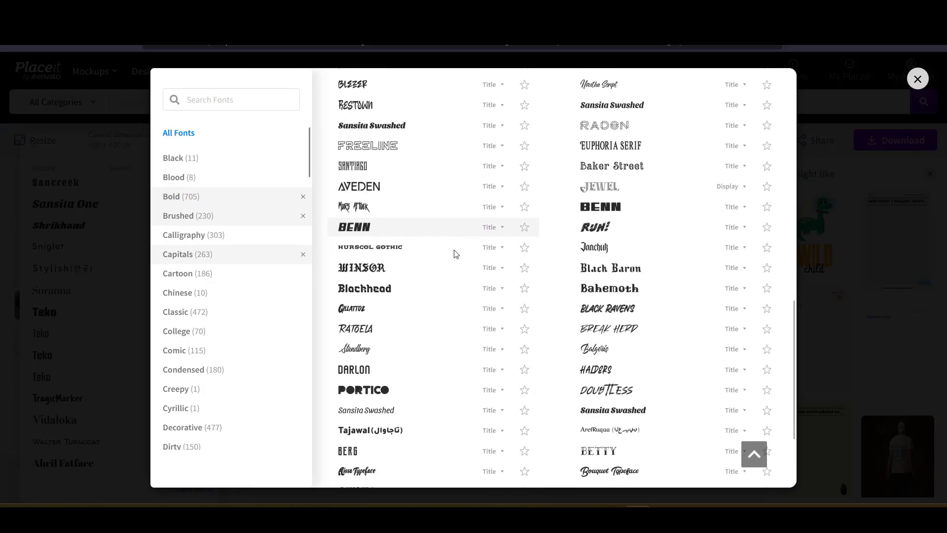
pyautogui.scroll(-13, 454, 254)
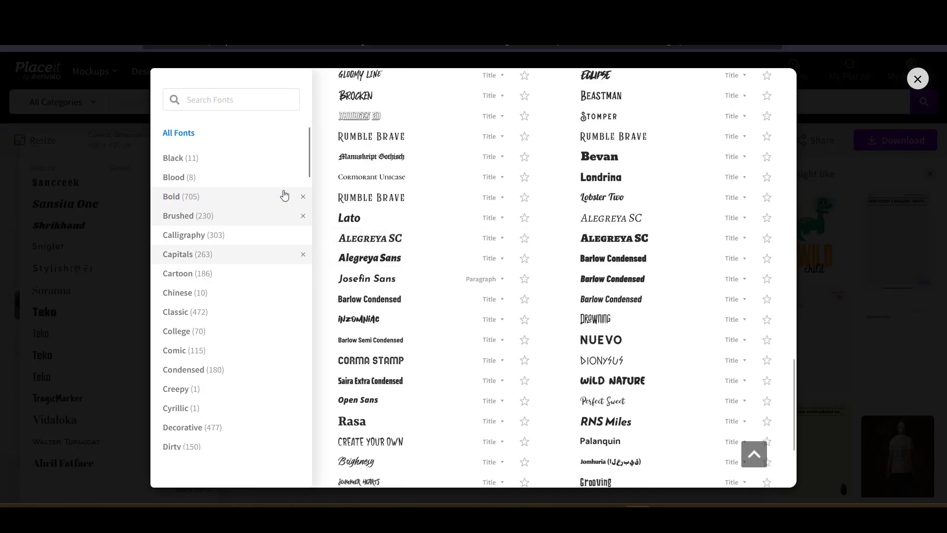
# Look through the remaining font categories, browse the fonts filtered by Sans-Serif, and close the full font library
pyautogui.click(203, 102)
pyautogui.scroll(-8, 210, 230)
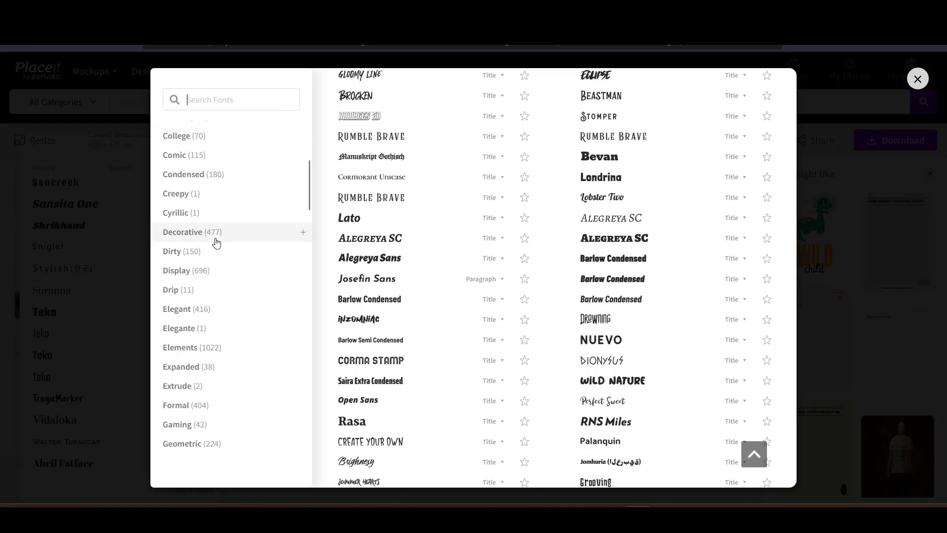
pyautogui.scroll(-9, 218, 242)
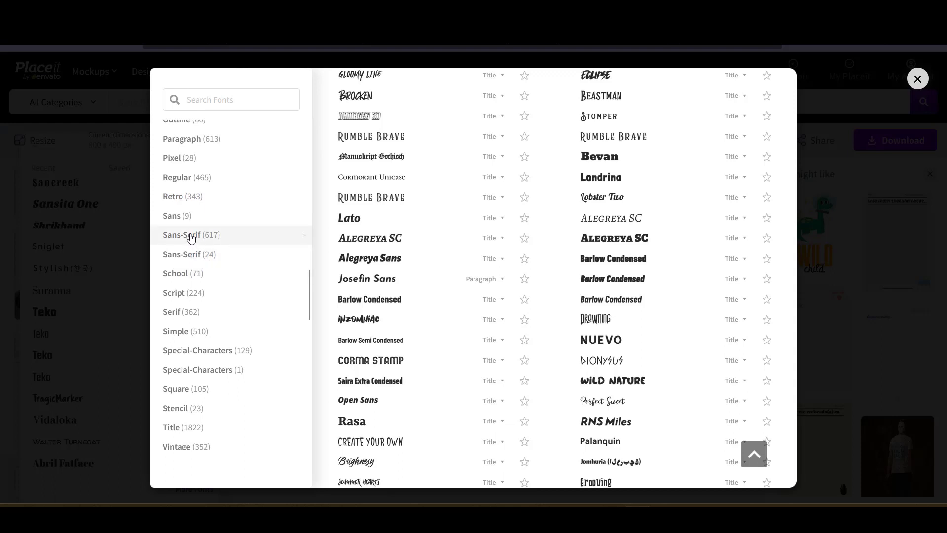
pyautogui.click(191, 236)
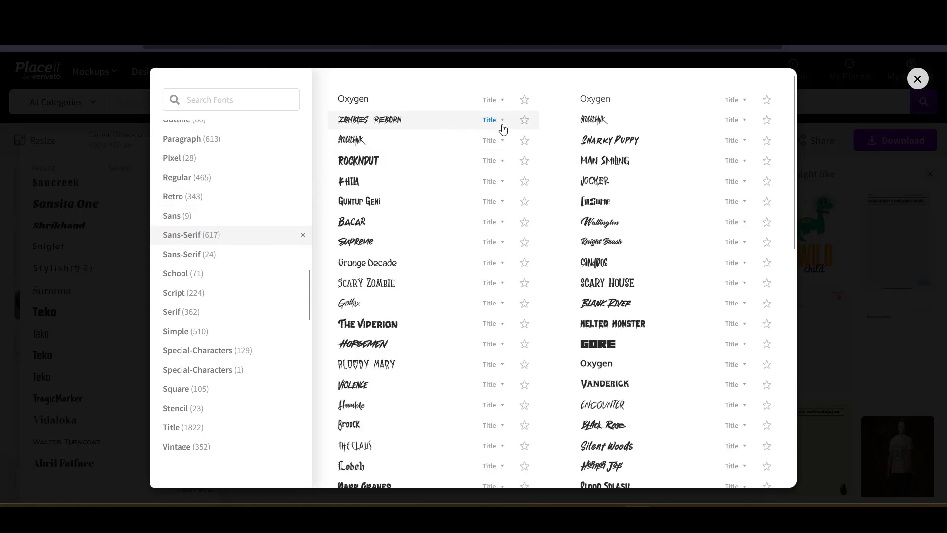
pyautogui.scroll(-6, 600, 227)
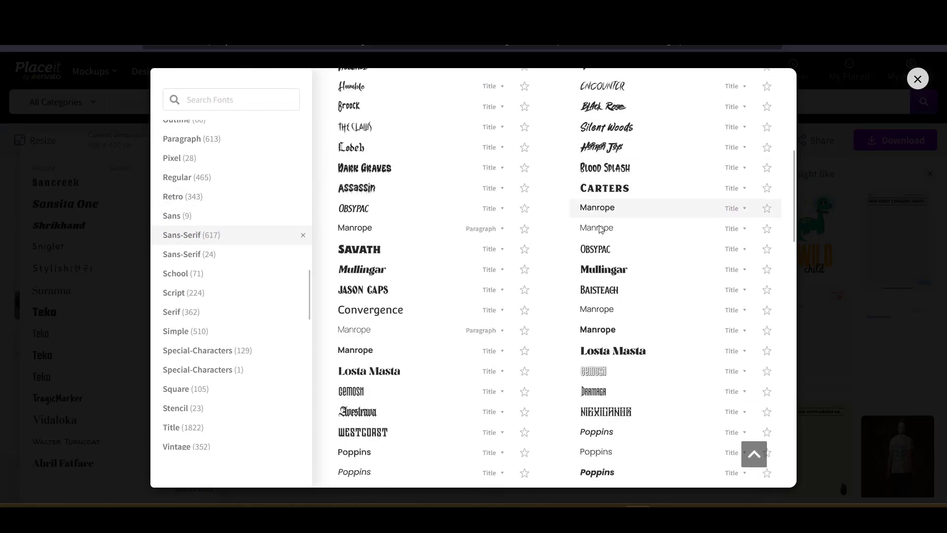
pyautogui.scroll(-10, 601, 229)
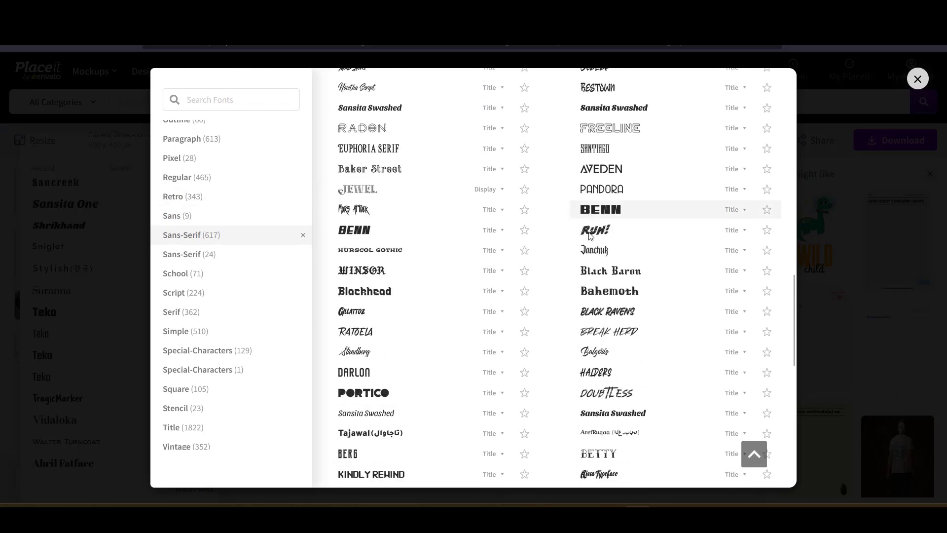
pyautogui.scroll(-7, 595, 242)
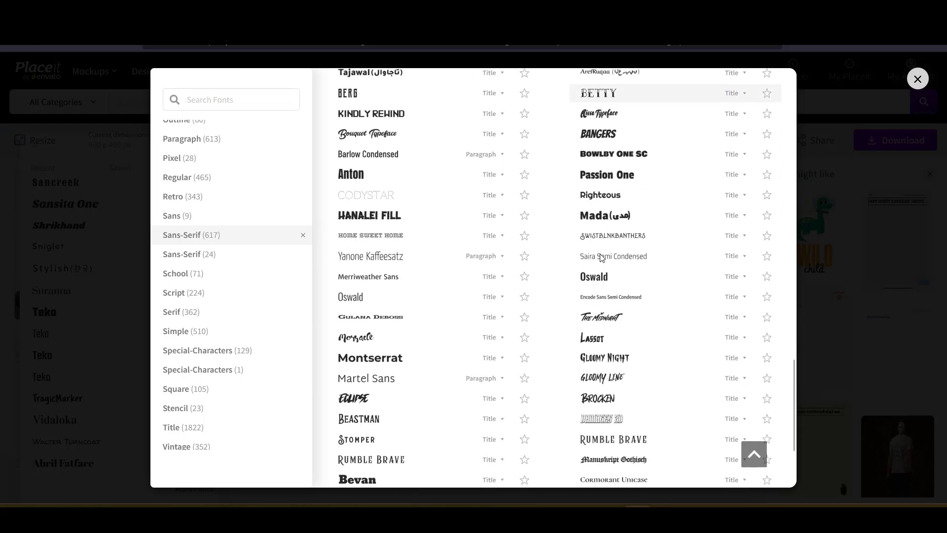
pyautogui.scroll(-4, 601, 257)
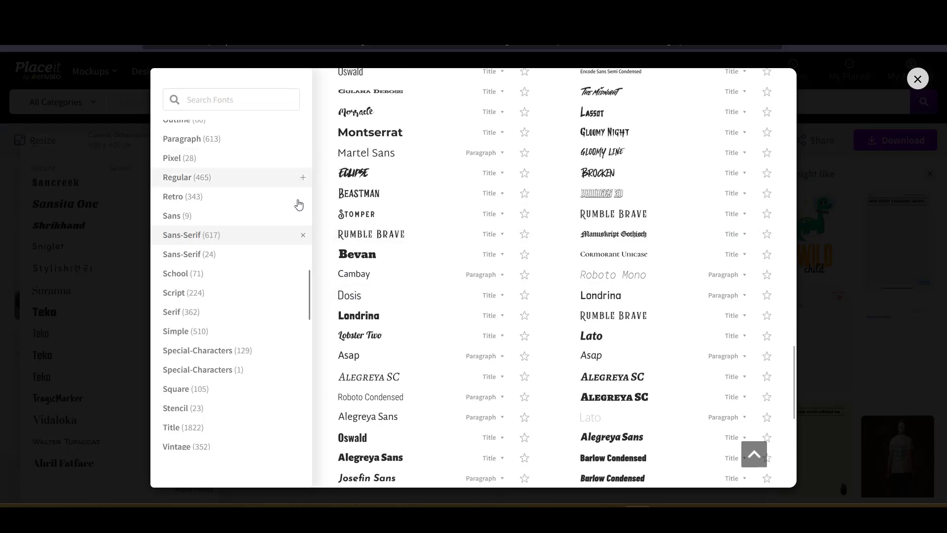
pyautogui.scroll(3, 740, 306)
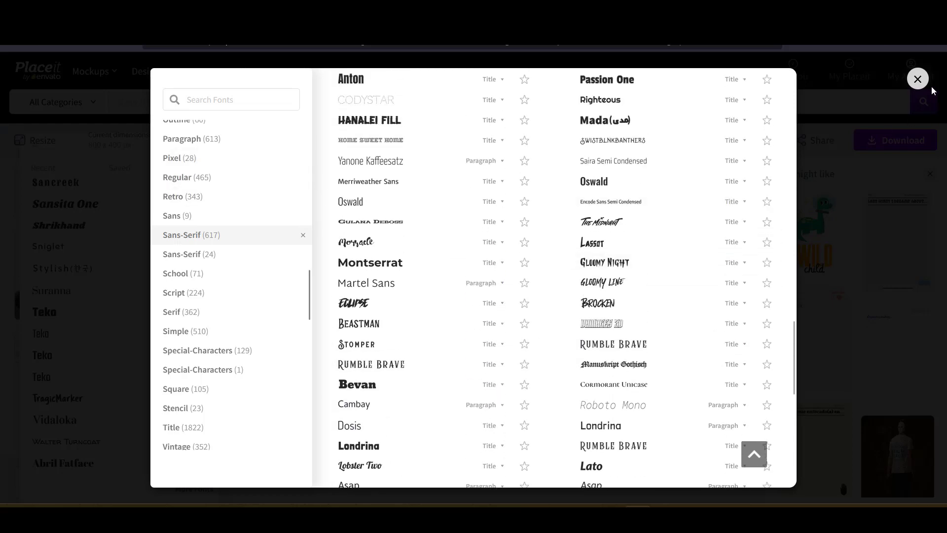
pyautogui.click(918, 79)
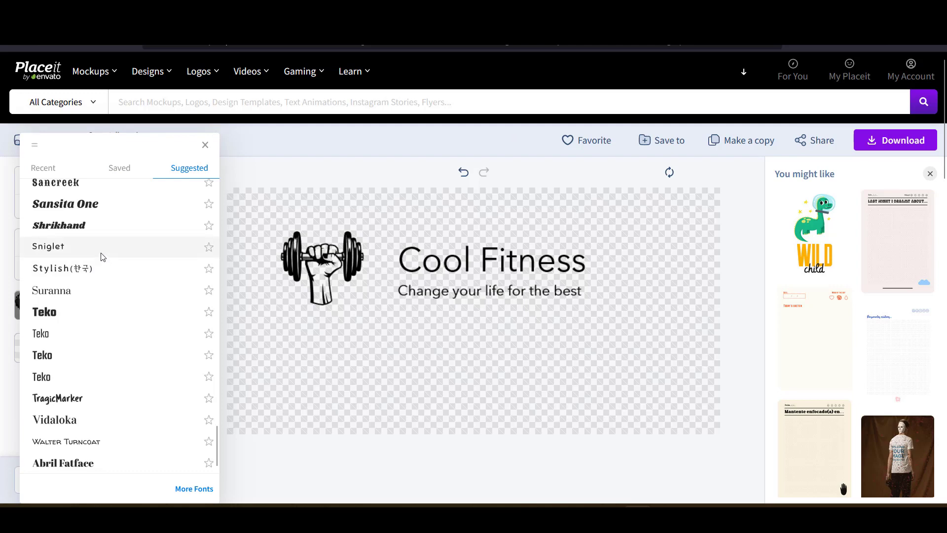
# Set the "Cool Fitness" text to the bold upright Barlow Condensed from the suggested fonts
pyautogui.scroll(8, 100, 256)
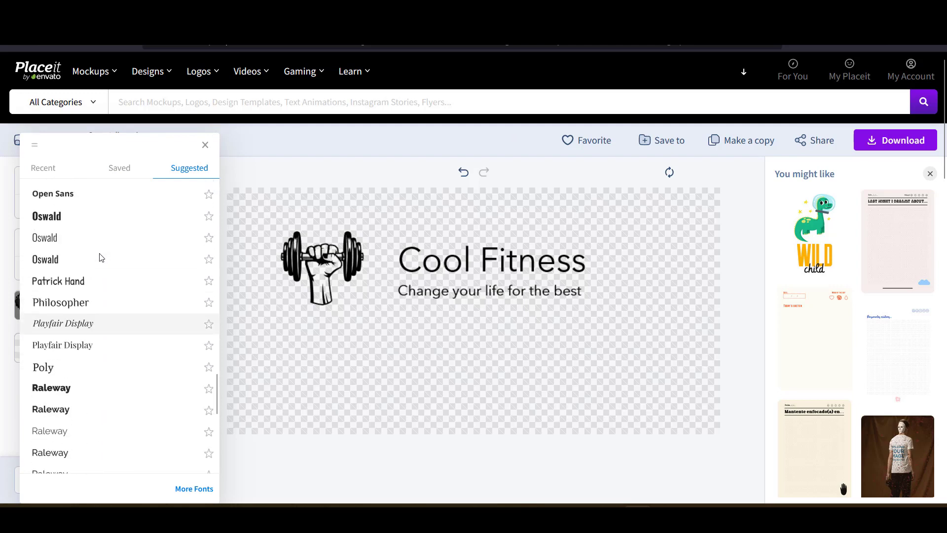
pyautogui.scroll(10, 100, 257)
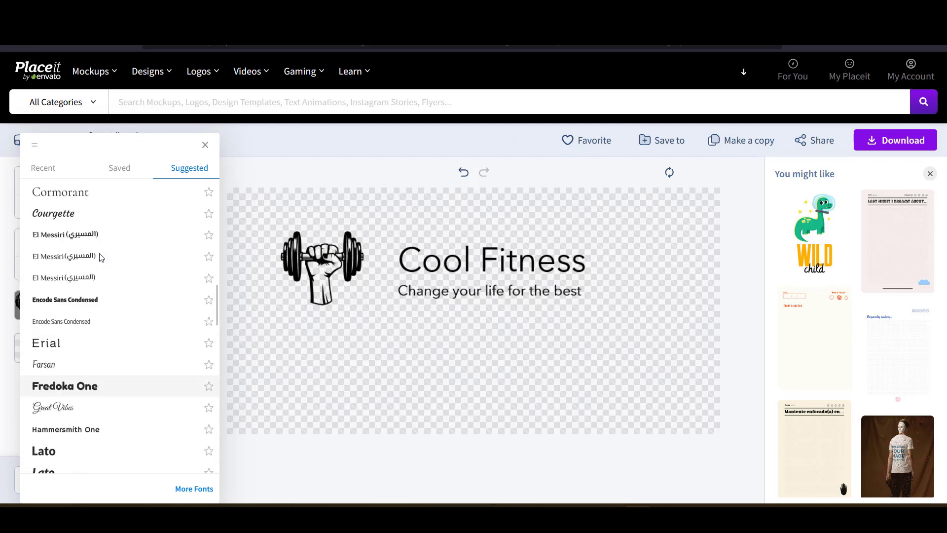
pyautogui.scroll(6, 100, 256)
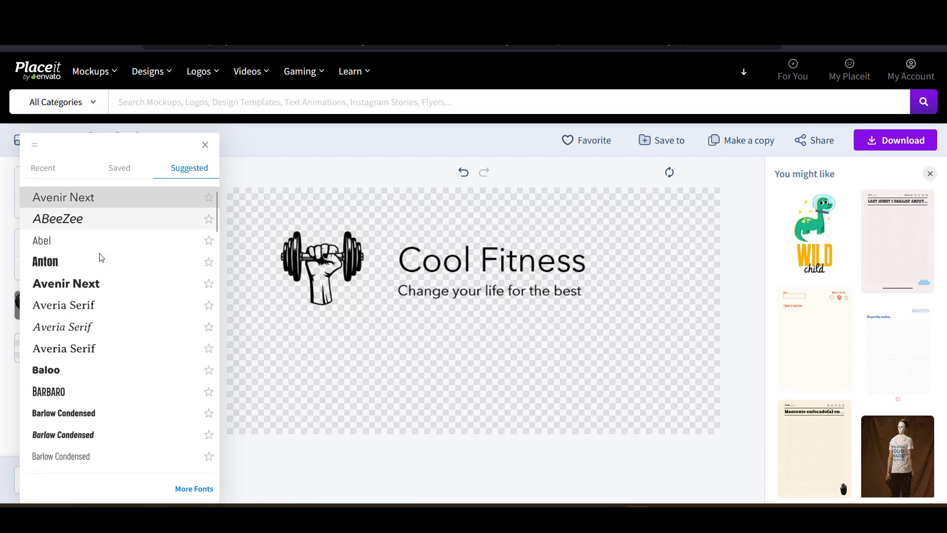
pyautogui.scroll(-3, 101, 257)
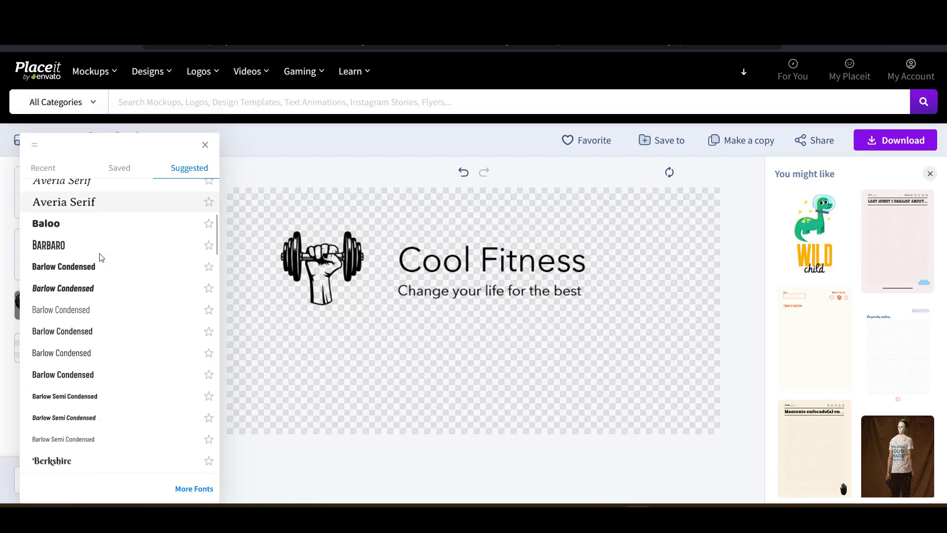
pyautogui.click(69, 261)
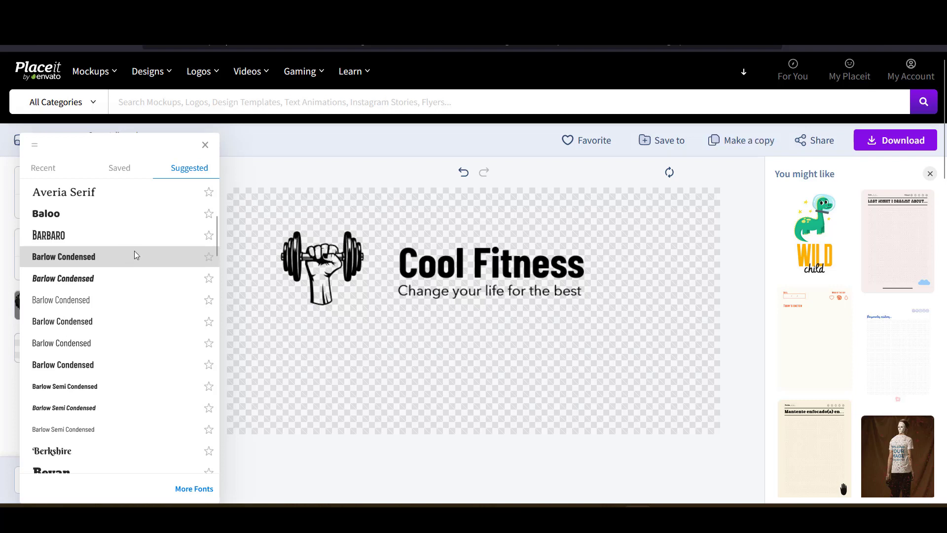
pyautogui.click(285, 204)
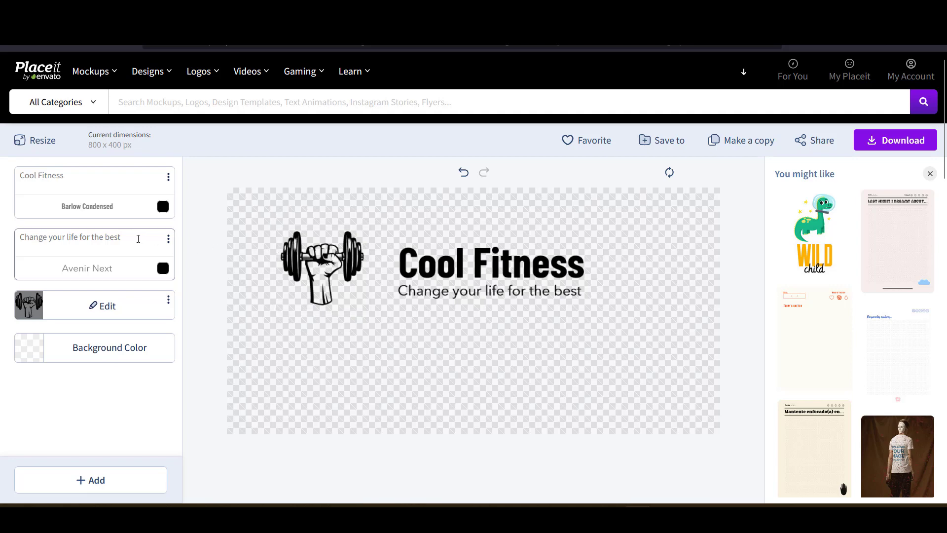
# Set the tagline "Change your life for the best" to the upright Averia Serif from the suggested fonts
pyautogui.click(89, 270)
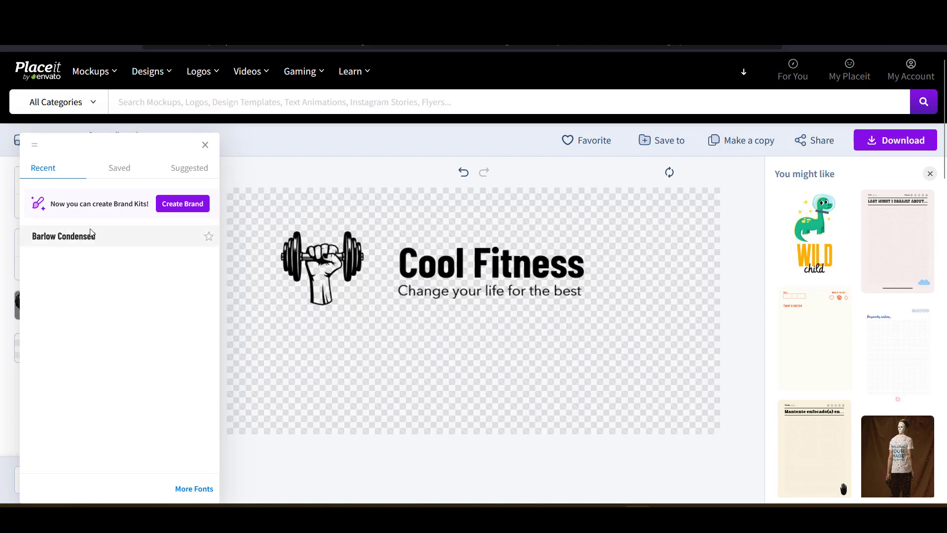
pyautogui.click(181, 171)
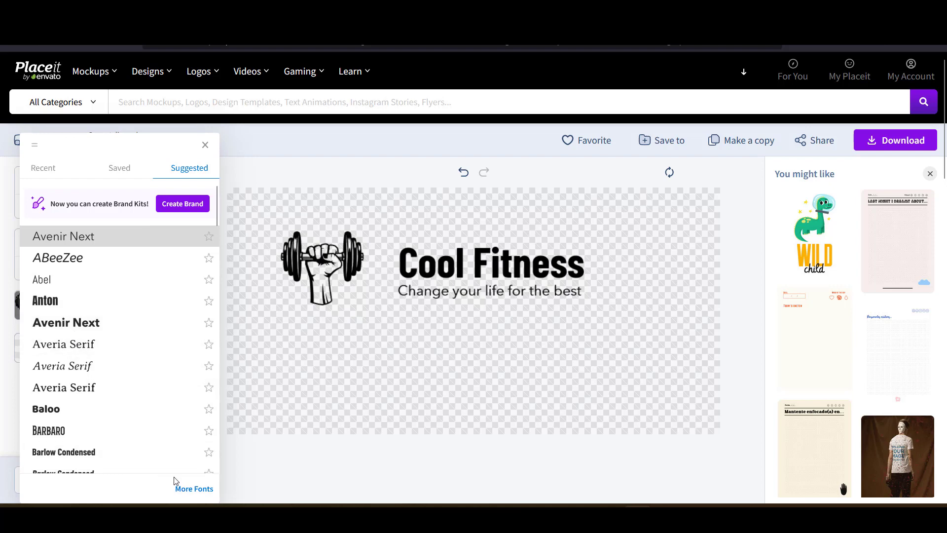
pyautogui.click(74, 347)
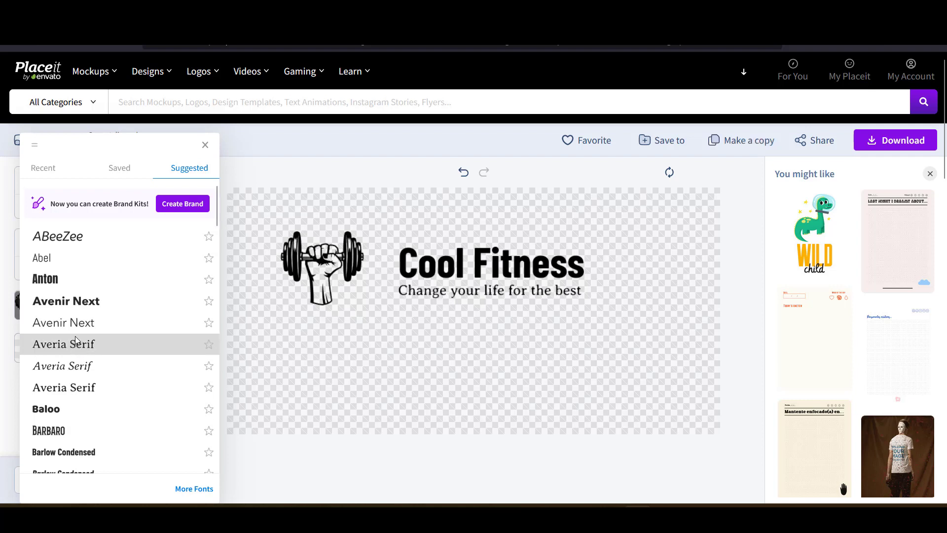
pyautogui.click(250, 328)
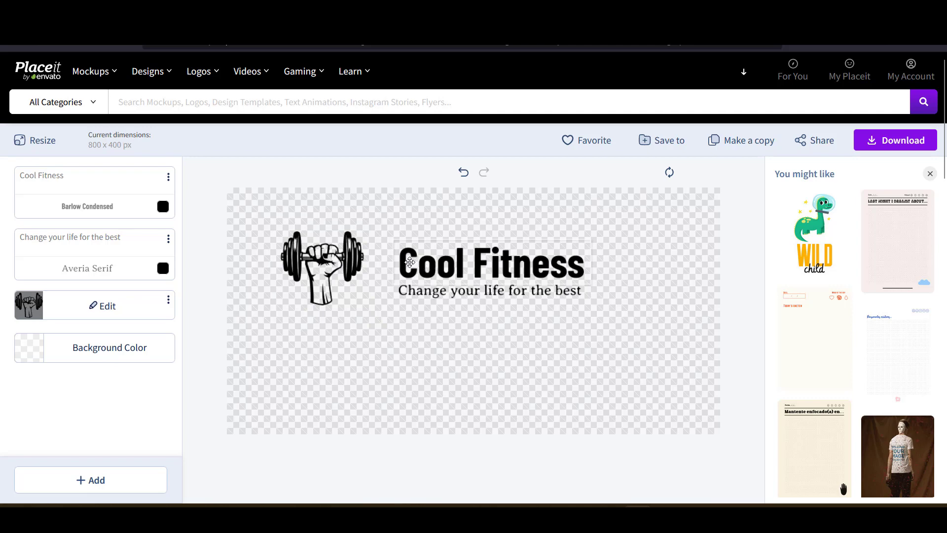
# Set the "Cool Fitness" text color to the custom green #40A81D
pyautogui.click(163, 208)
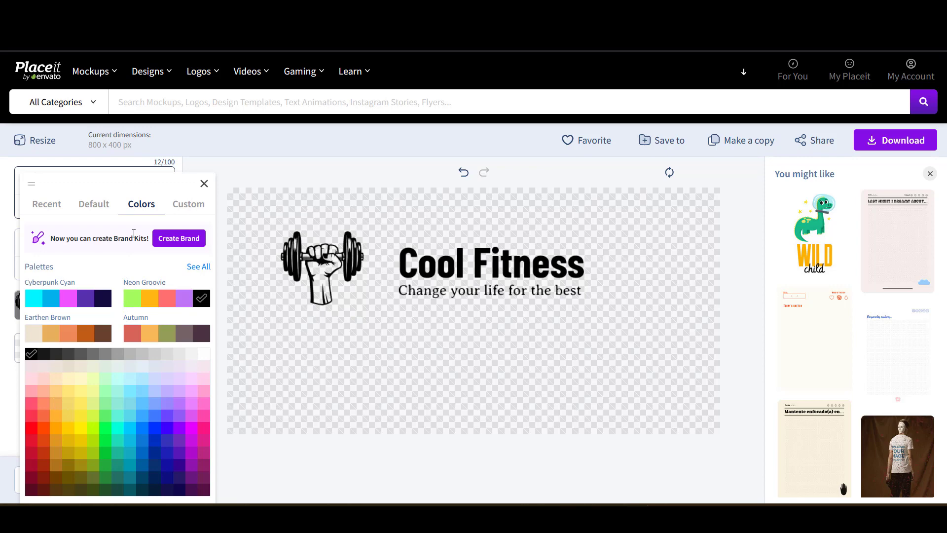
pyautogui.click(194, 206)
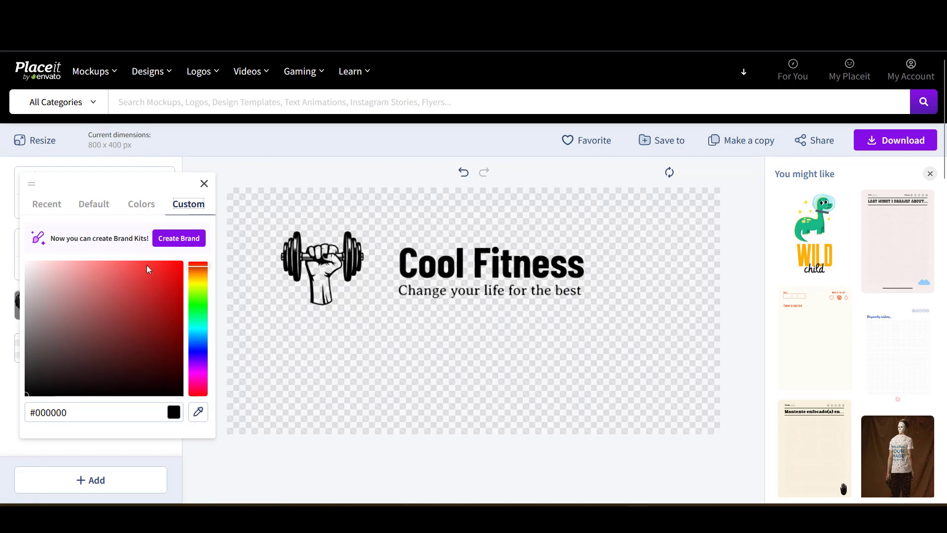
pyautogui.moveTo(152, 281); pyautogui.dragTo(199, 309)
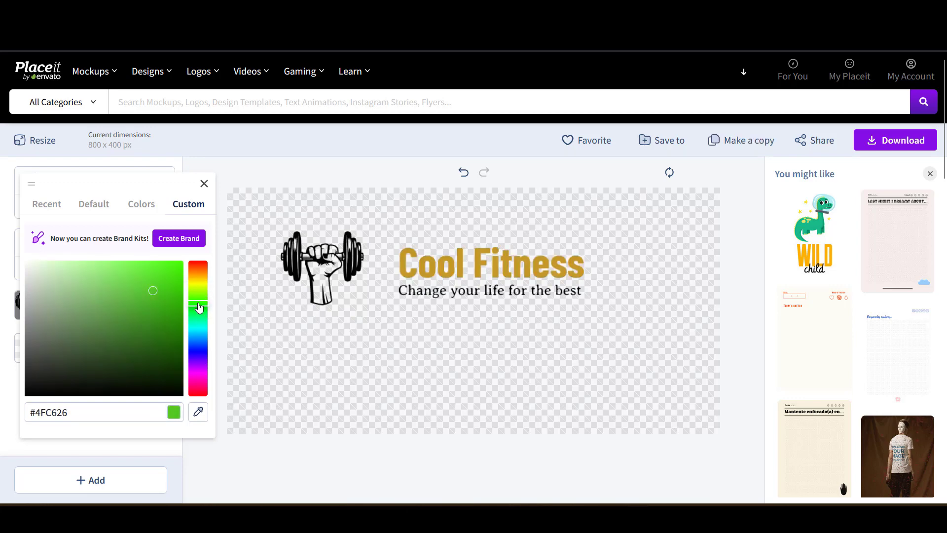
pyautogui.moveTo(142, 292); pyautogui.dragTo(158, 310)
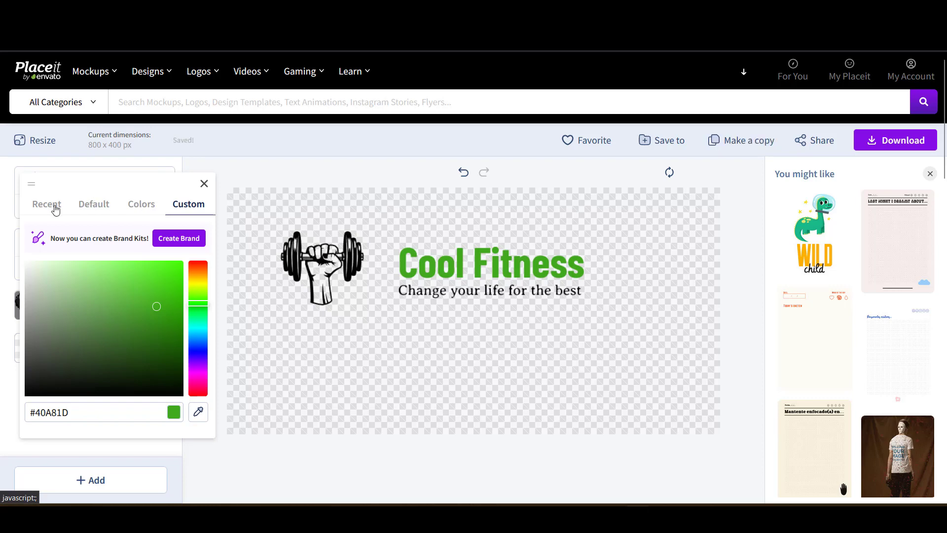
pyautogui.click(95, 207)
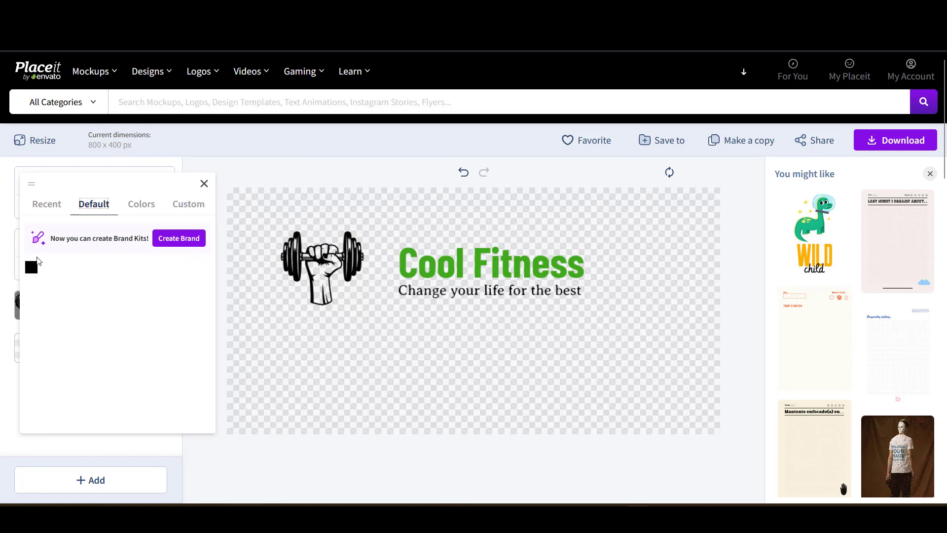
pyautogui.click(49, 206)
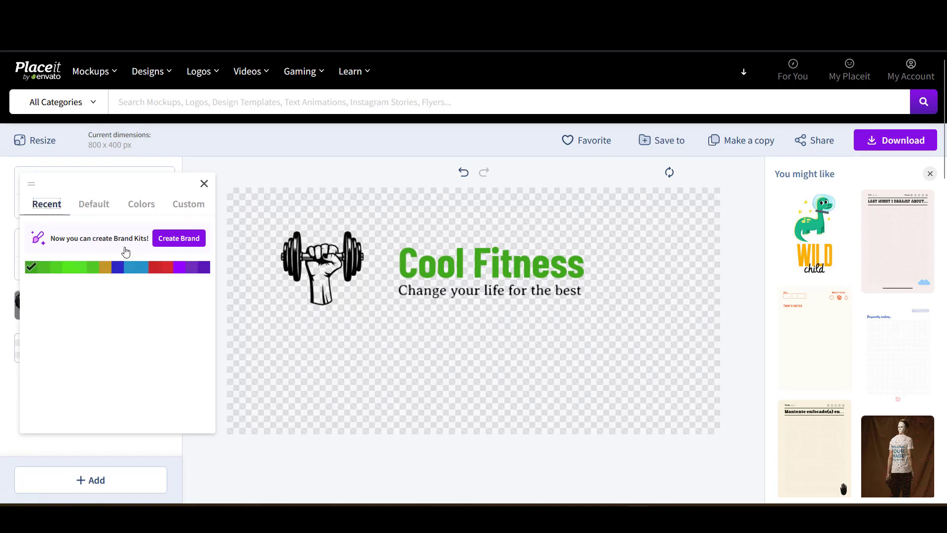
pyautogui.click(179, 205)
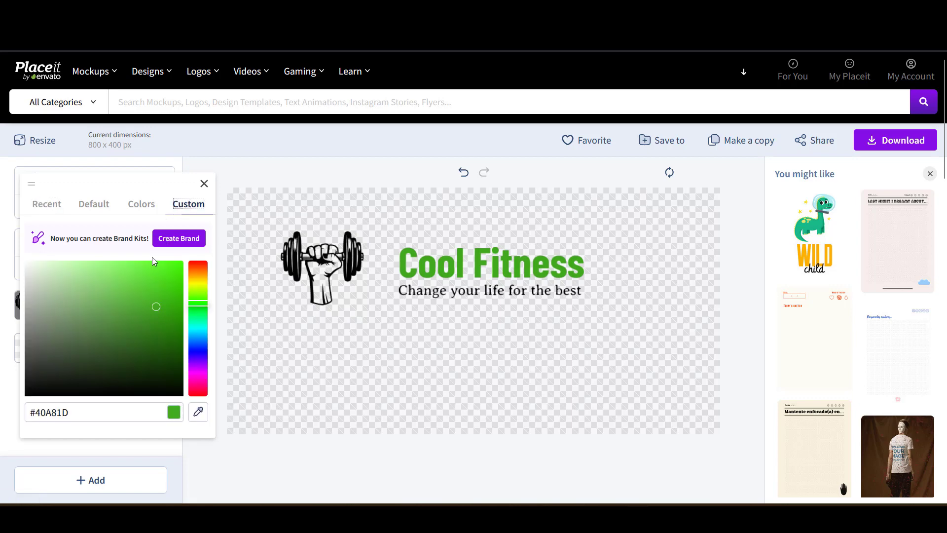
pyautogui.click(204, 185)
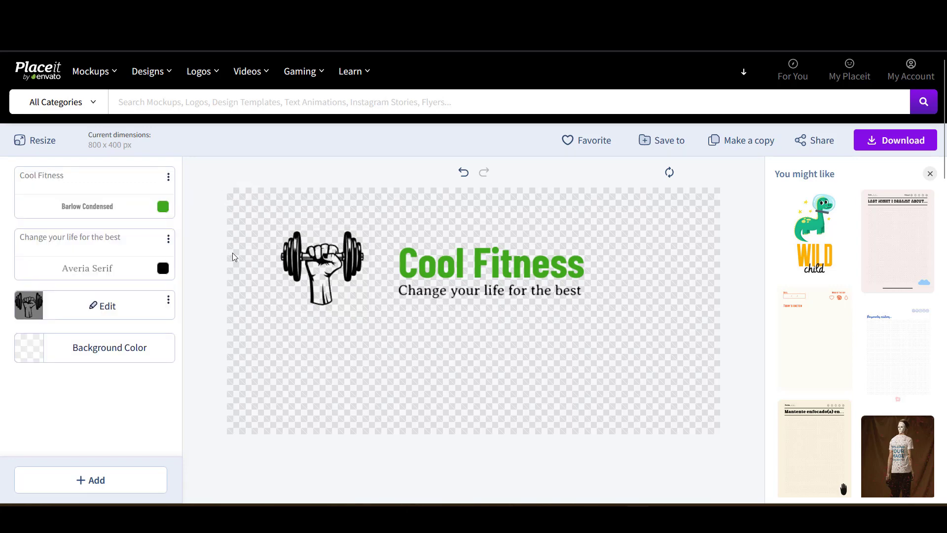
# Recolor the tagline "Change your life for the best" with a darker green from the color swatch grid
pyautogui.click(162, 269)
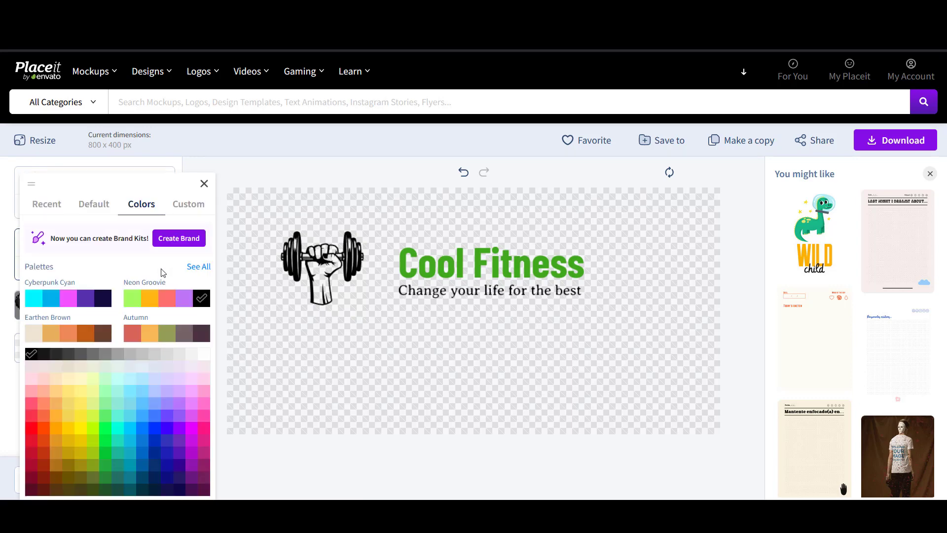
pyautogui.click(106, 432)
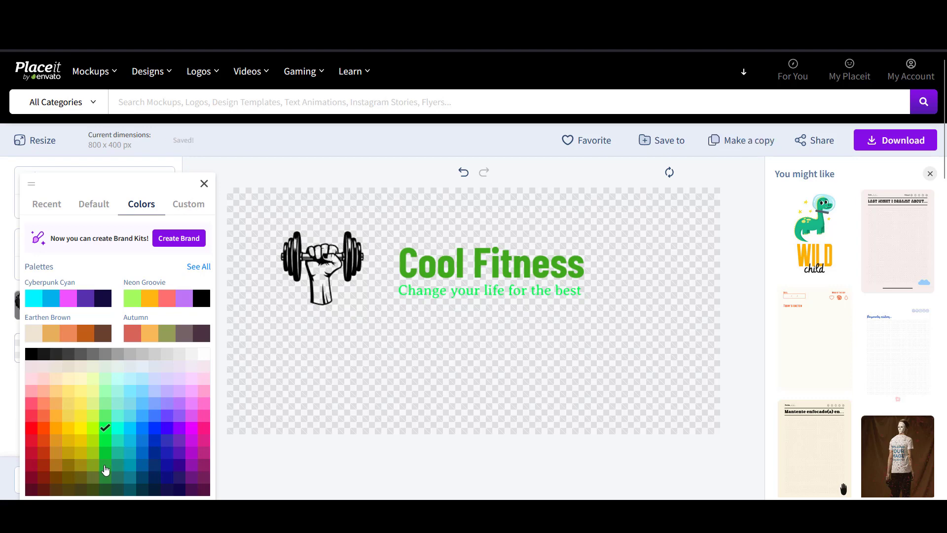
pyautogui.click(108, 466)
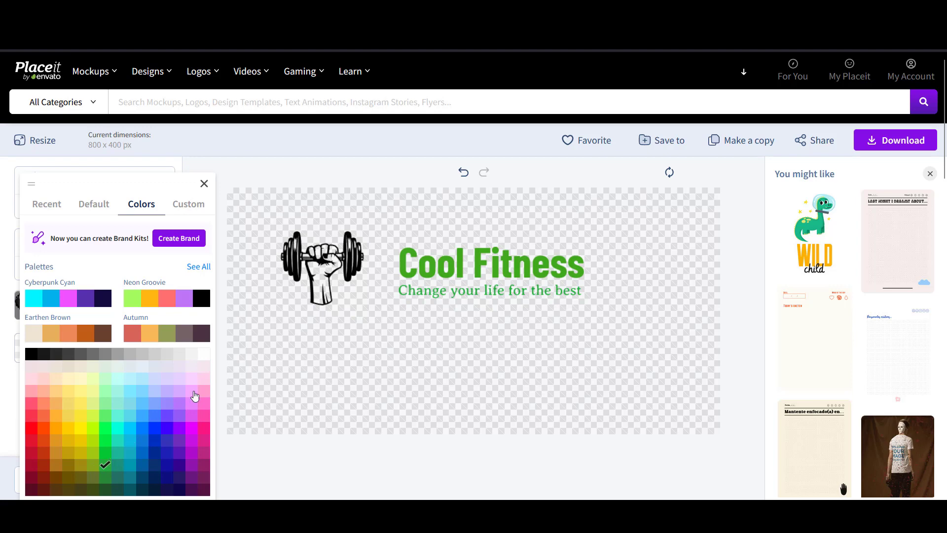
pyautogui.click(267, 355)
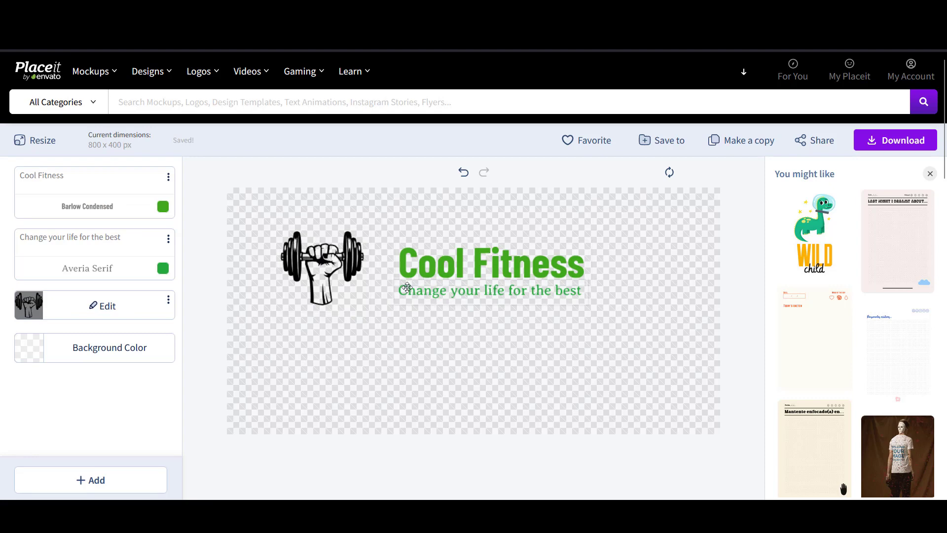
# Enlarge the "Cool Fitness" title and the tagline to nearly reach the canvas's right edge, with the tagline directly beneath the title
pyautogui.click(570, 270)
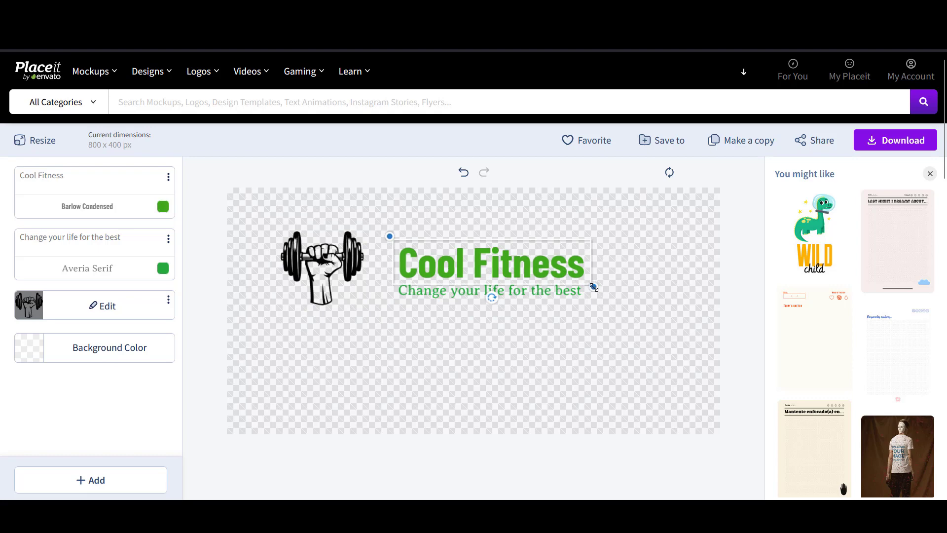
pyautogui.moveTo(595, 287); pyautogui.dragTo(695, 378)
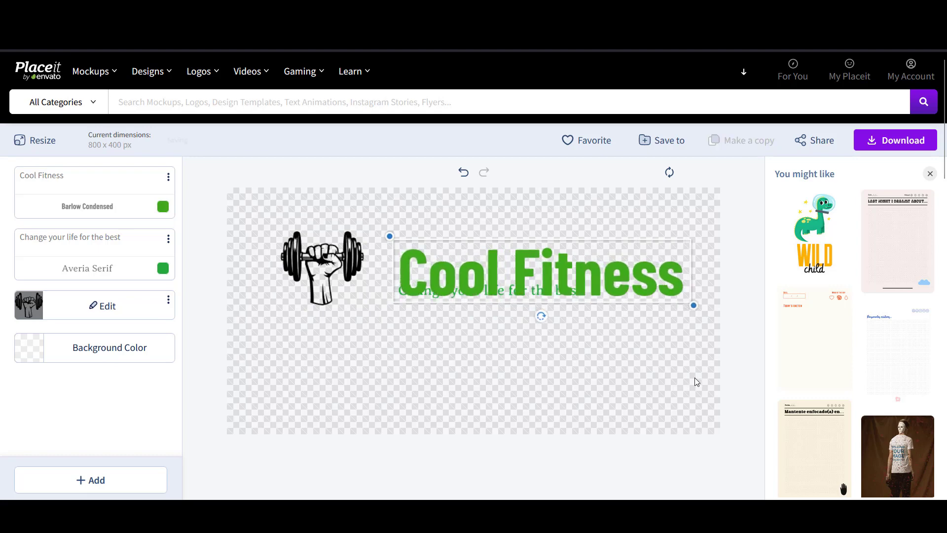
pyautogui.moveTo(553, 280); pyautogui.dragTo(531, 344)
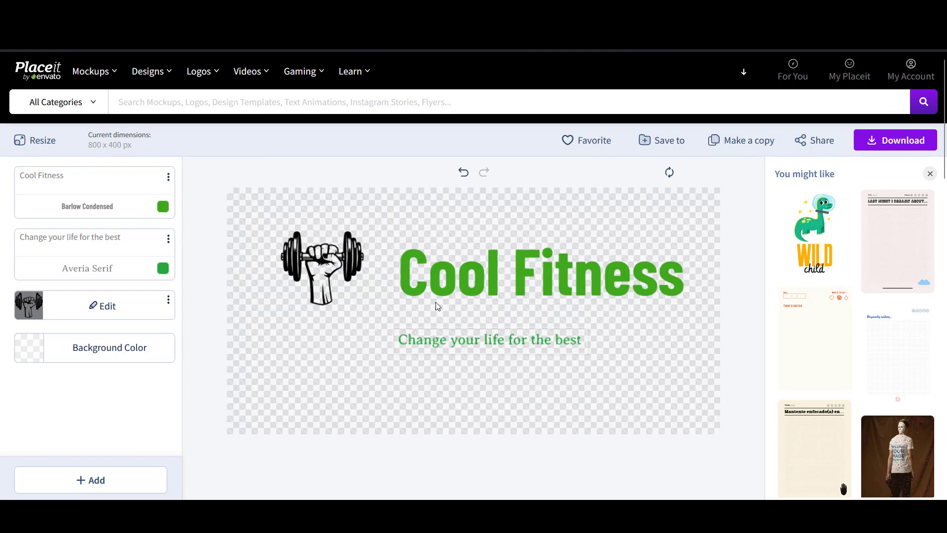
pyautogui.moveTo(452, 276); pyautogui.dragTo(442, 273)
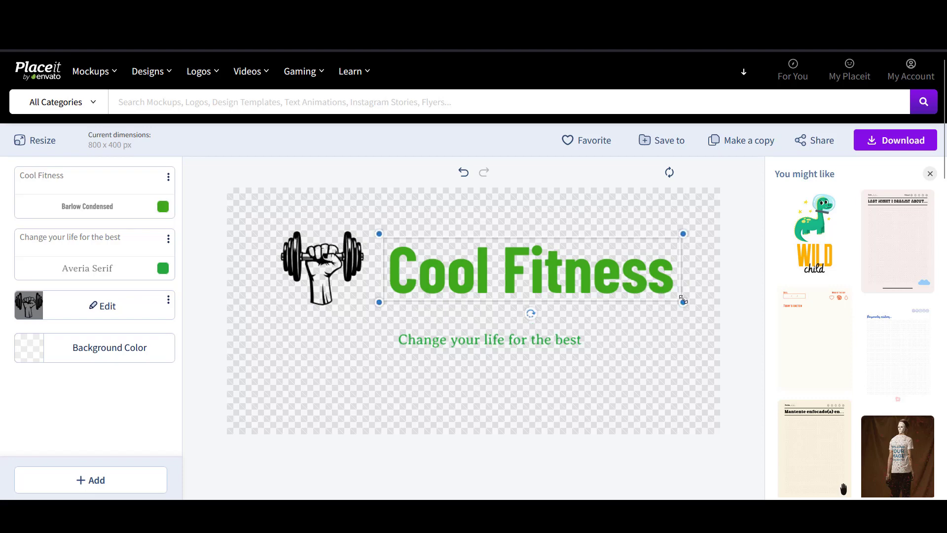
pyautogui.moveTo(684, 300); pyautogui.dragTo(711, 335)
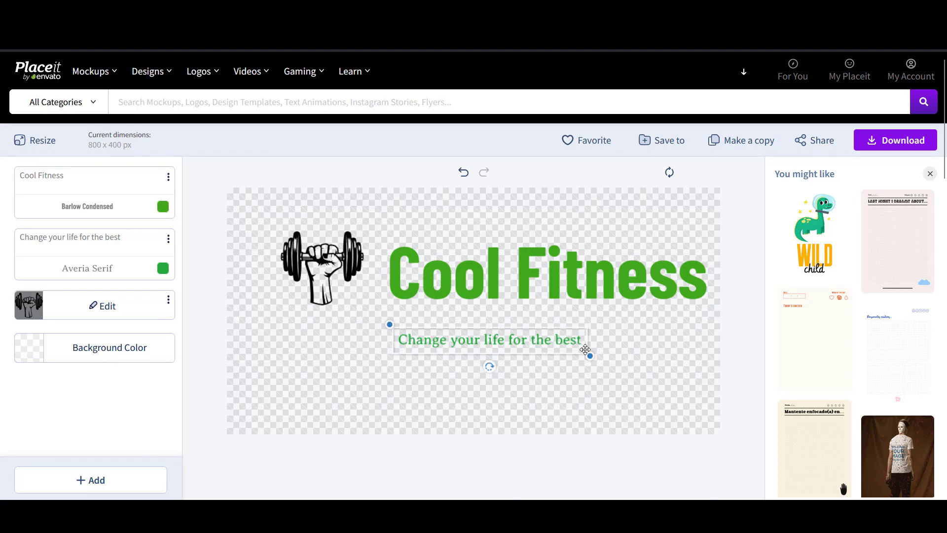
pyautogui.moveTo(587, 352); pyautogui.dragTo(709, 453)
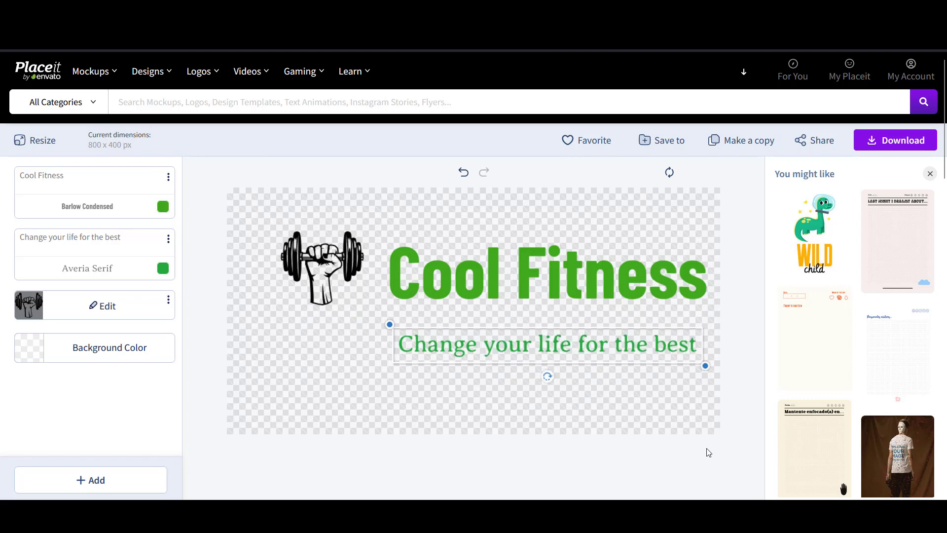
pyautogui.moveTo(508, 347); pyautogui.dragTo(496, 330)
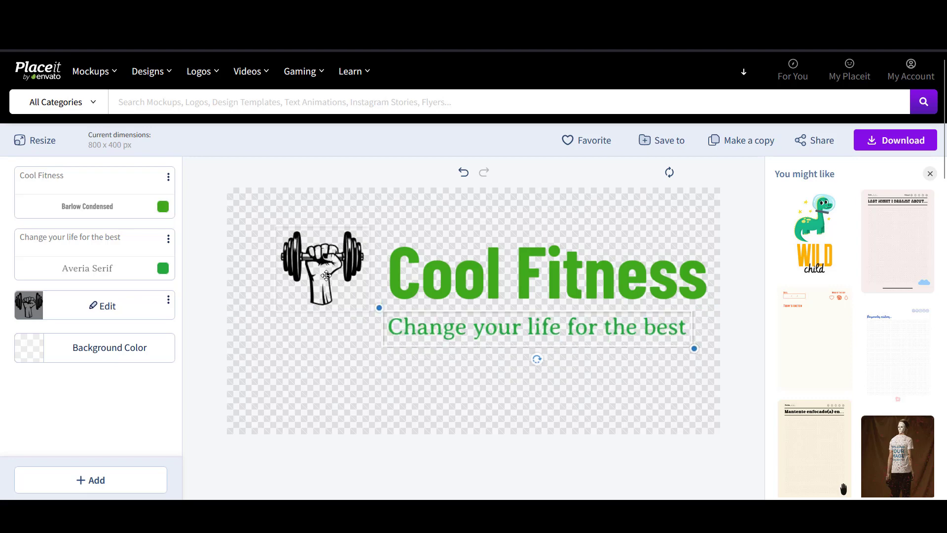
# Move the barbell graphic toward the canvas's left edge and shift the "Cool Fitness" title slightly left and down
pyautogui.click(311, 261)
pyautogui.moveTo(323, 265); pyautogui.dragTo(302, 287)
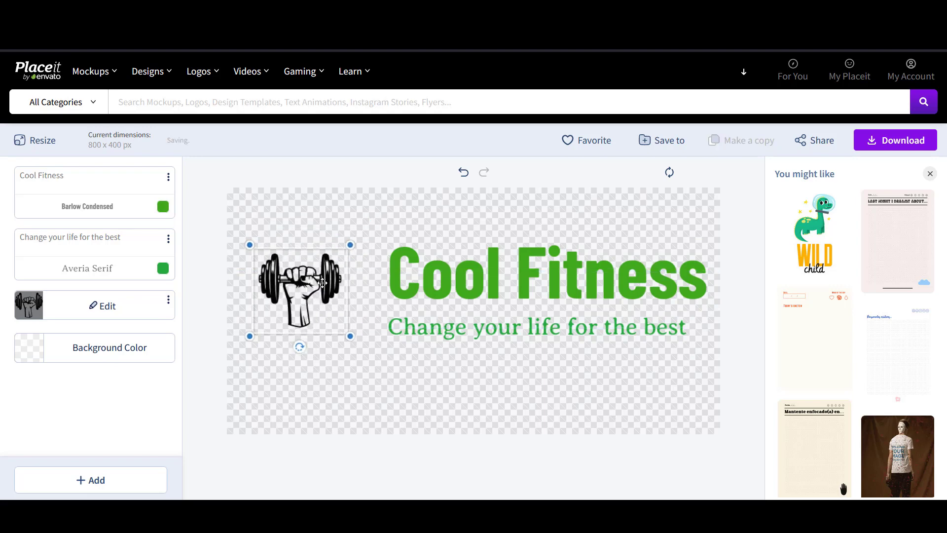
pyautogui.moveTo(496, 272); pyautogui.dragTo(483, 277)
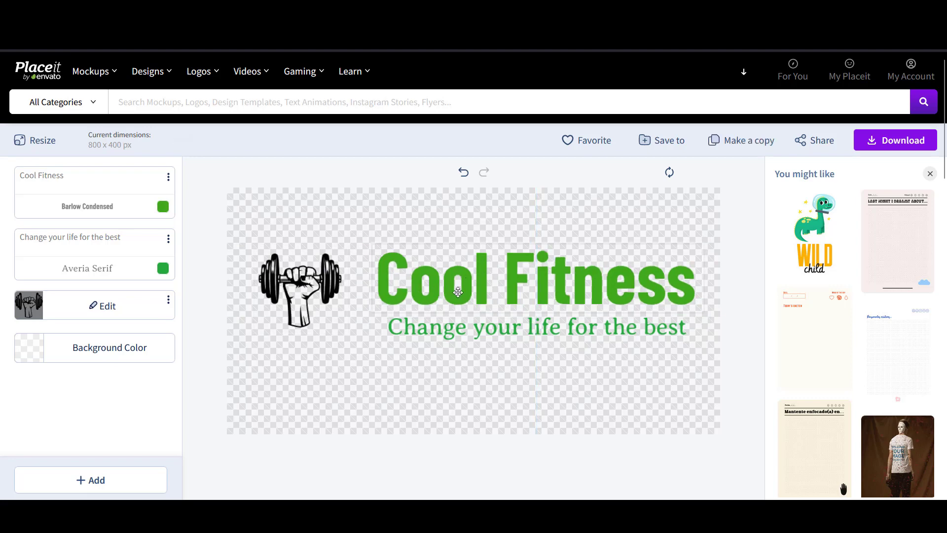
# Raise the barbell graphic slightly and enlarge it to span the combined height of the title and tagline
pyautogui.click(293, 284)
pyautogui.moveTo(301, 287); pyautogui.dragTo(298, 269)
pyautogui.click(339, 320)
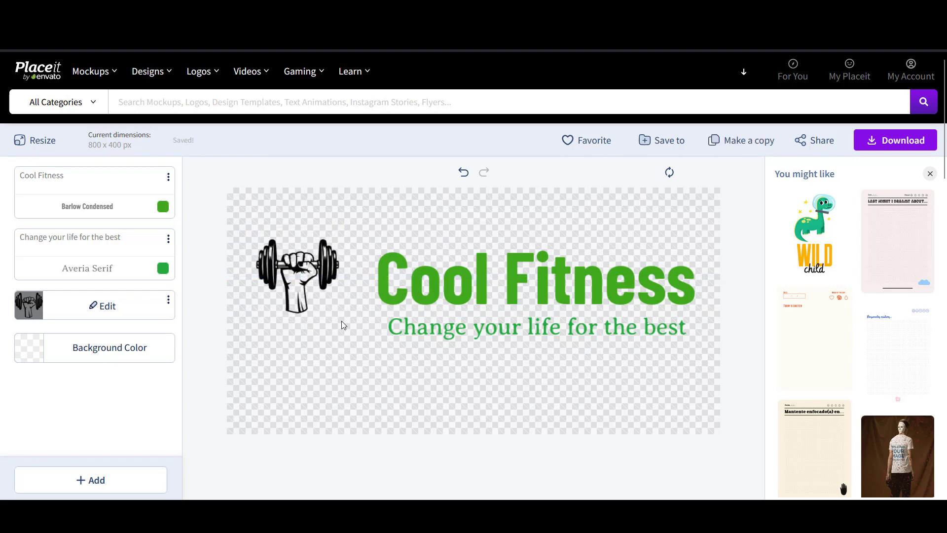
pyautogui.click(315, 288)
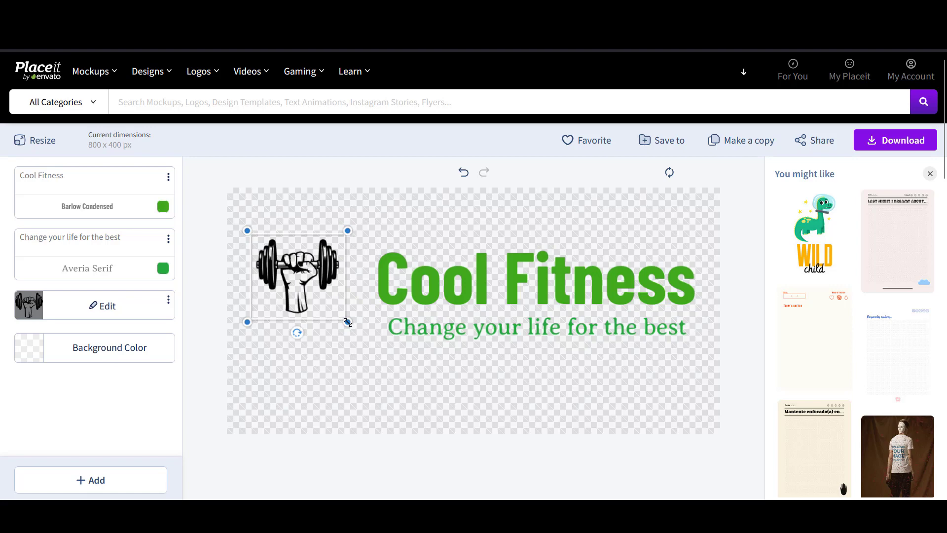
pyautogui.moveTo(348, 322); pyautogui.dragTo(377, 347)
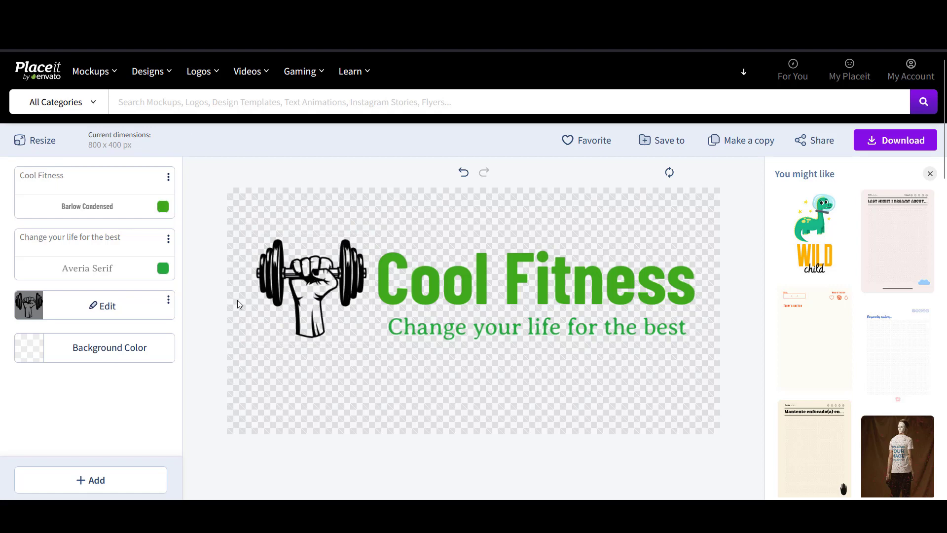
# Recolor the barbell graphic with the tagline's dark green from the recently used colors
pyautogui.click(109, 306)
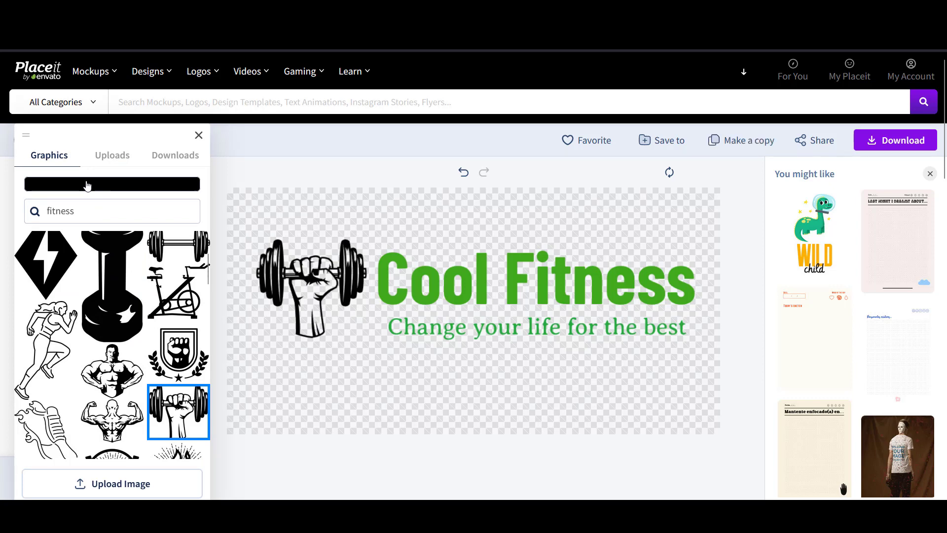
pyautogui.click(124, 185)
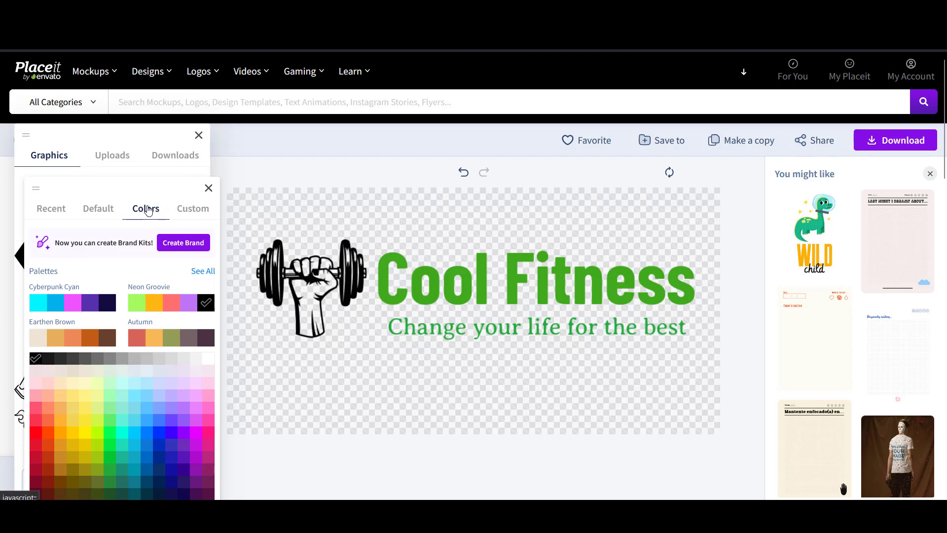
pyautogui.click(52, 207)
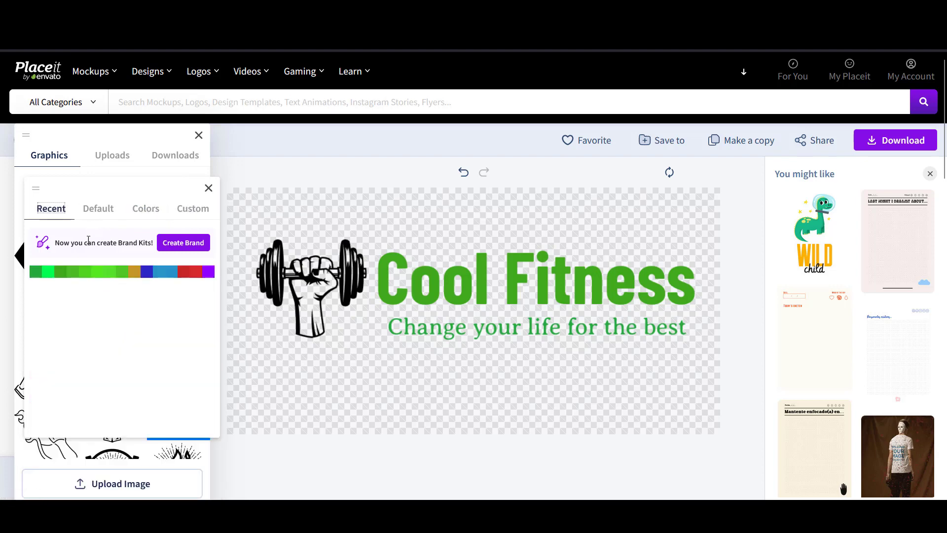
pyautogui.click(36, 271)
pyautogui.click(59, 273)
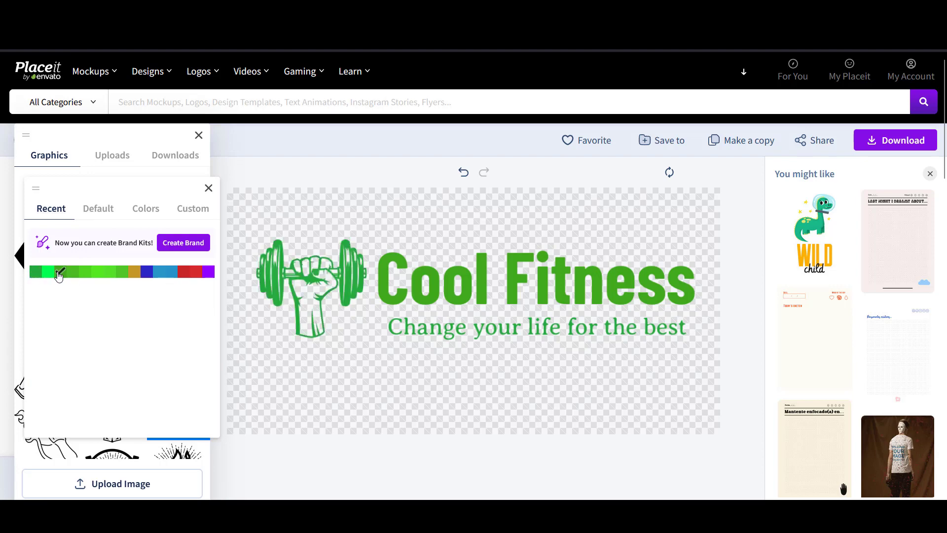
pyautogui.click(37, 273)
pyautogui.click(277, 235)
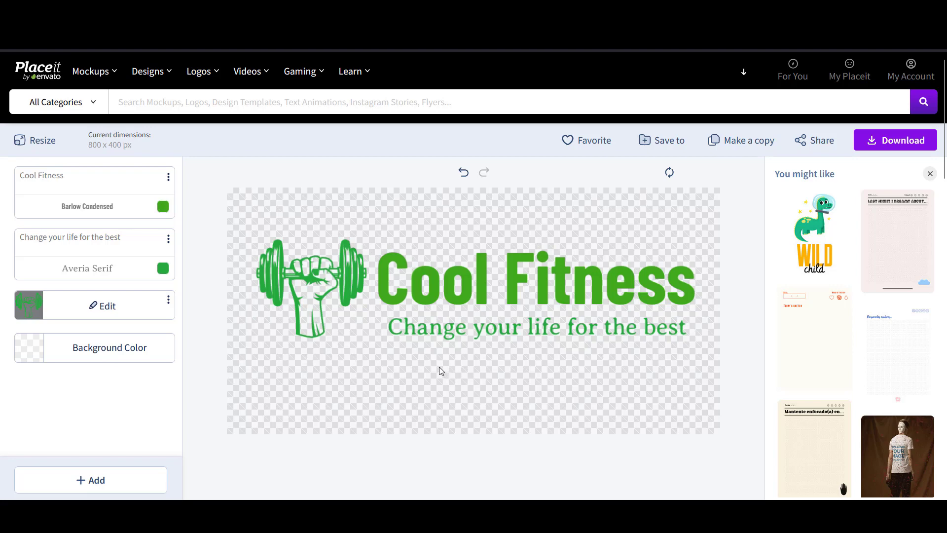
# Resize the canvas to a custom size of 800 x 300 px
pyautogui.click(40, 139)
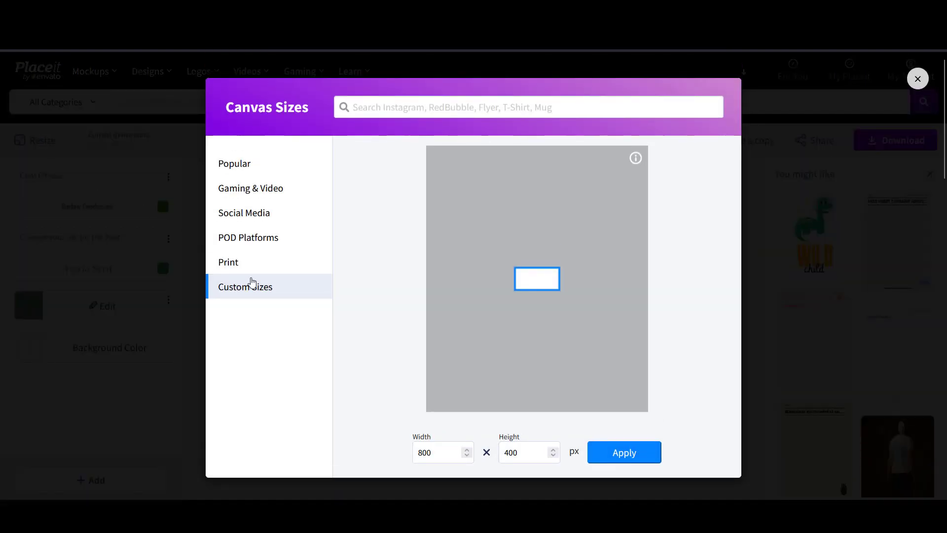
pyautogui.click(511, 454)
pyautogui.press('BackSpace')
pyautogui.write('3')
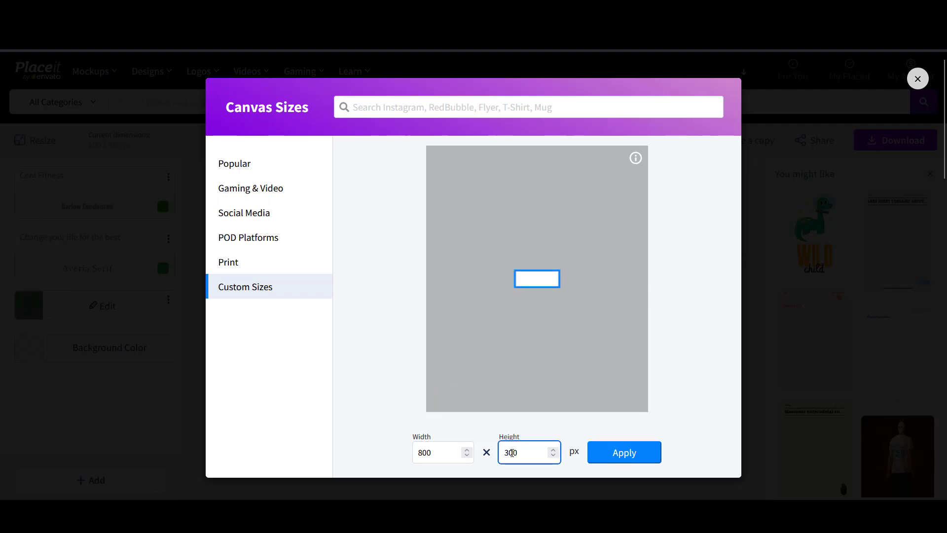
pyautogui.click(612, 460)
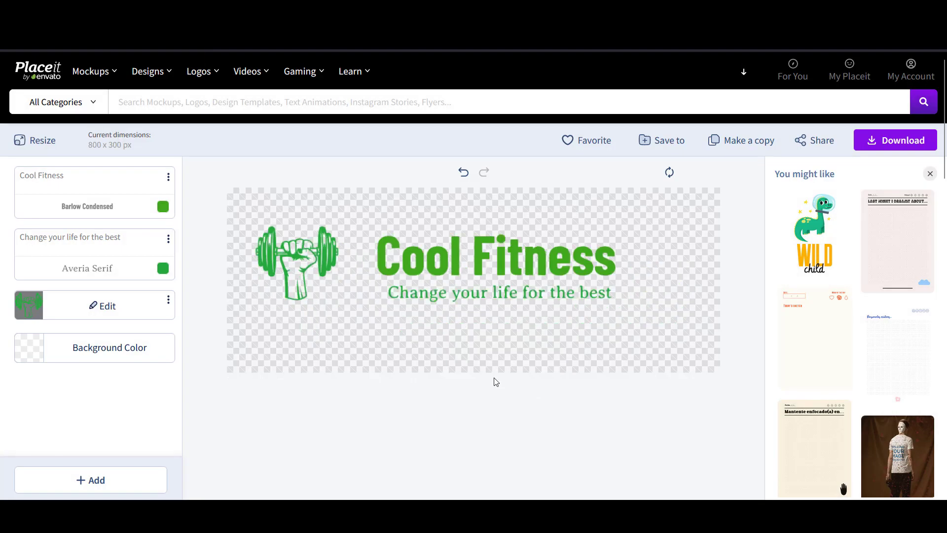
# Enlarge the "Cool Fitness" title on the resized canvas and move it left, right beside the barbell graphic
pyautogui.scroll(-4, 453, 372)
pyautogui.scroll(4, 451, 370)
pyautogui.click(470, 256)
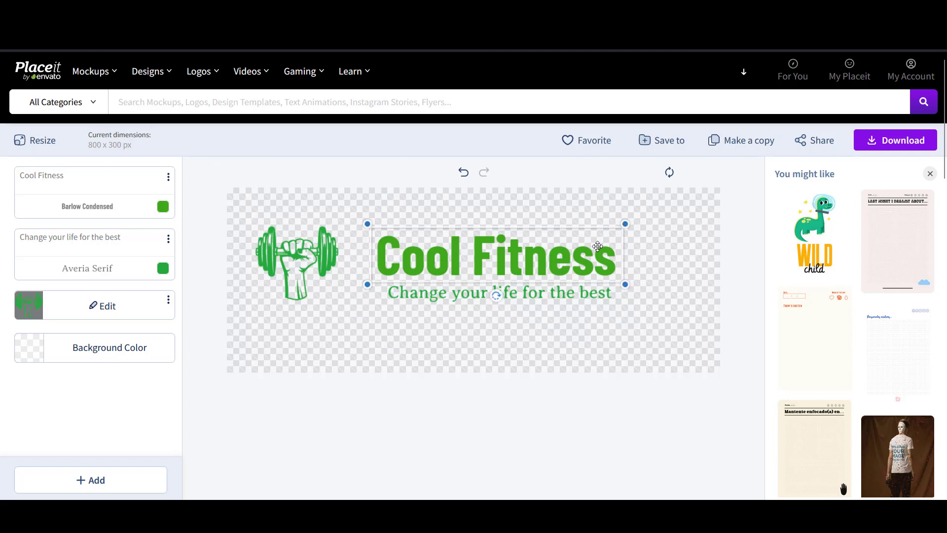
pyautogui.moveTo(643, 228); pyautogui.dragTo(725, 227)
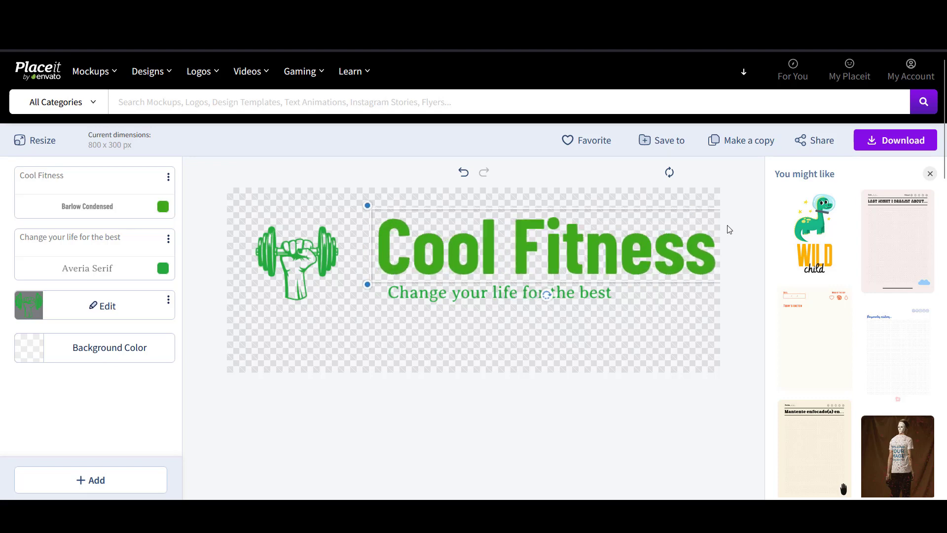
pyautogui.moveTo(568, 249); pyautogui.dragTo(537, 249)
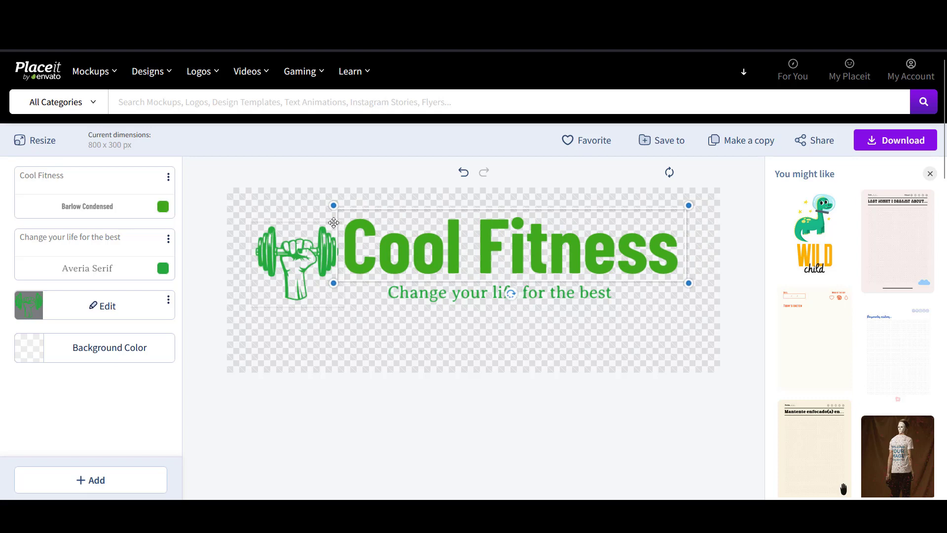
# Shrink the "Cool Fitness" title from its left side and enlarge the tagline to nearly match the title's width
pyautogui.moveTo(333, 203); pyautogui.dragTo(370, 229)
pyautogui.click(417, 295)
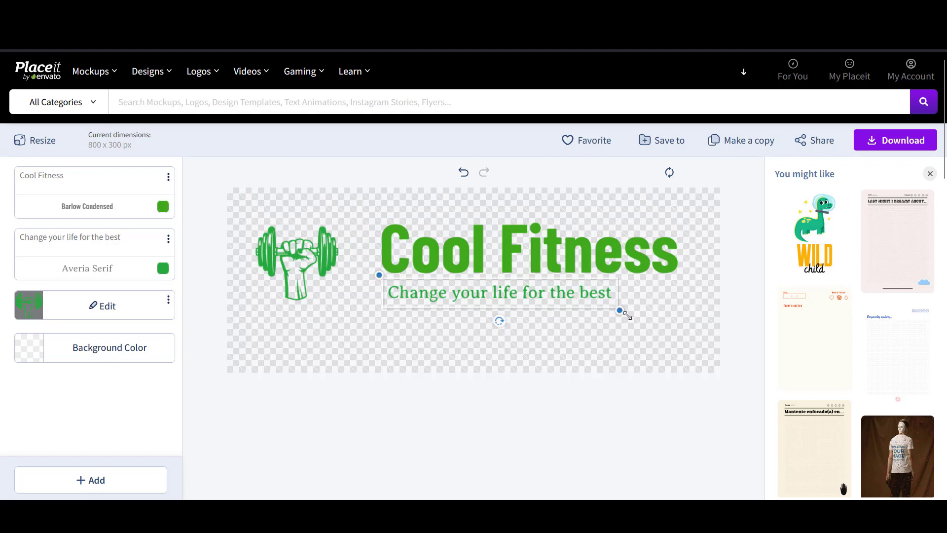
pyautogui.moveTo(628, 316); pyautogui.dragTo(683, 346)
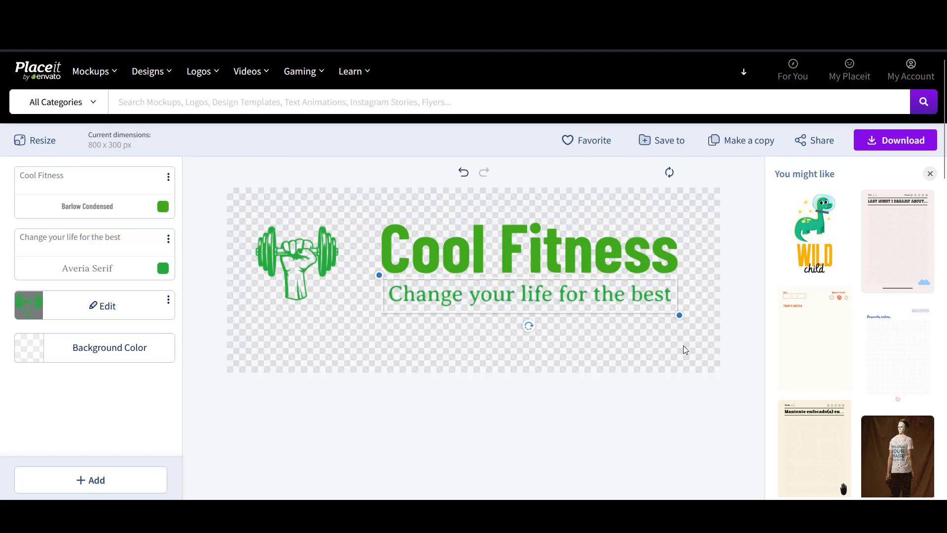
# Enlarge the barbell graphic to fill the gap beside the title, spanning the combined height of the title and tagline
pyautogui.click(316, 274)
pyautogui.moveTo(348, 308); pyautogui.dragTo(351, 286)
pyautogui.click(625, 349)
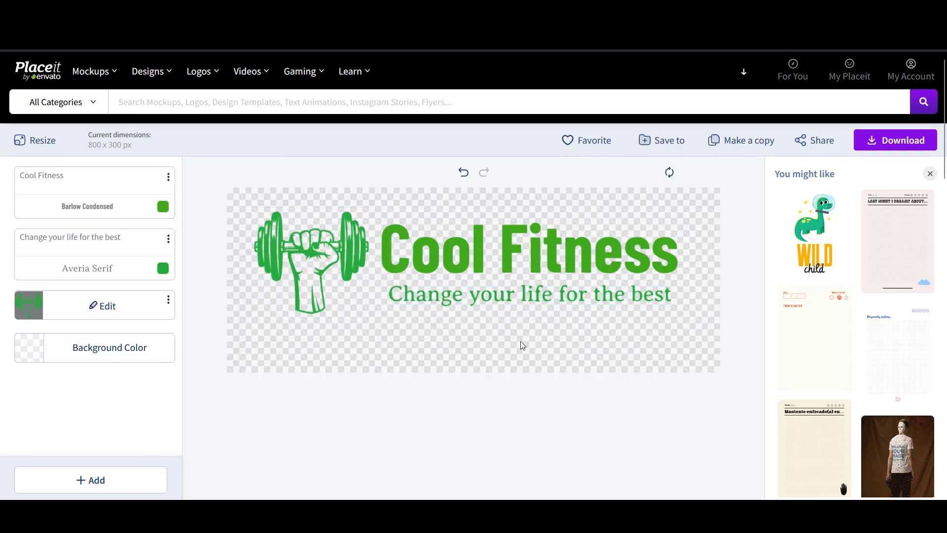
# Lower the tagline and the title slightly and enlarge both toward the canvas's right edge
pyautogui.click(484, 296)
pyautogui.moveTo(484, 296); pyautogui.dragTo(487, 313)
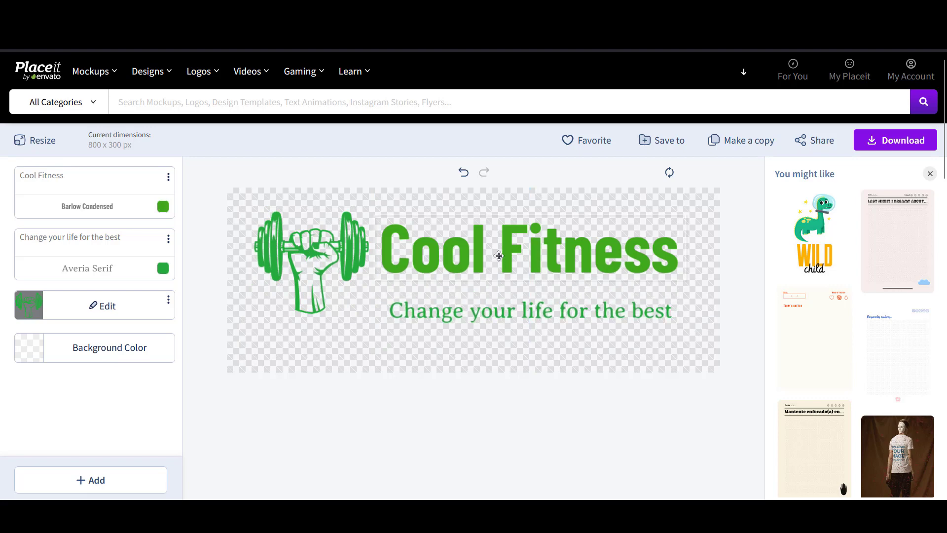
pyautogui.moveTo(499, 255); pyautogui.dragTo(499, 270)
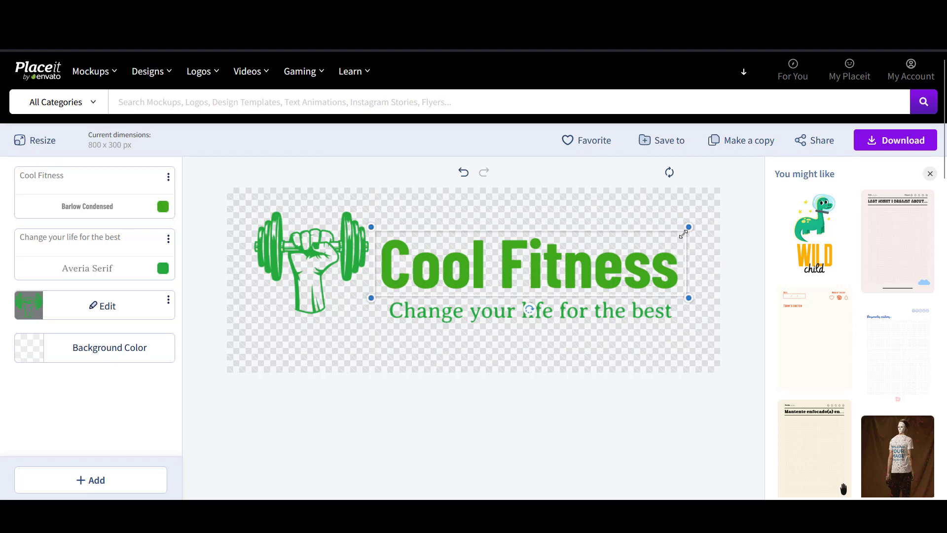
pyautogui.moveTo(688, 227); pyautogui.dragTo(709, 214)
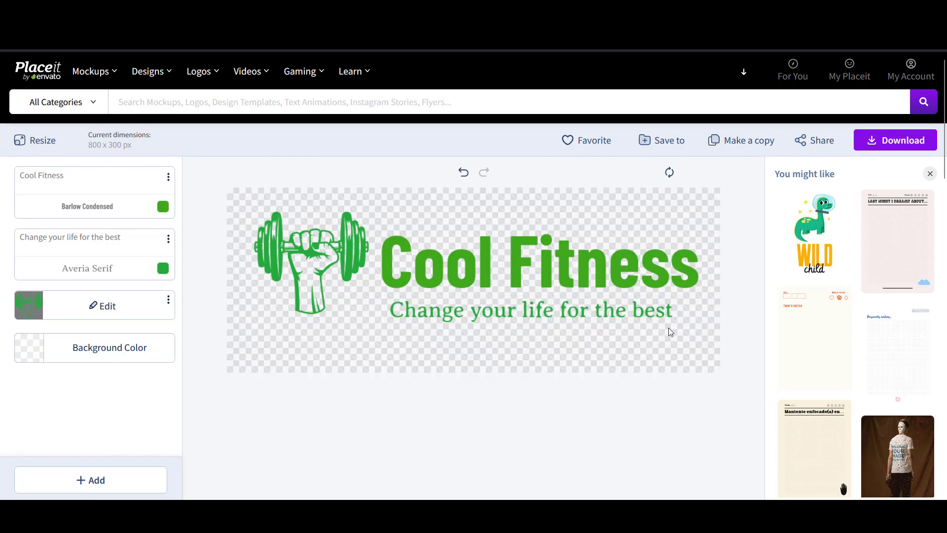
pyautogui.moveTo(681, 331); pyautogui.dragTo(706, 348)
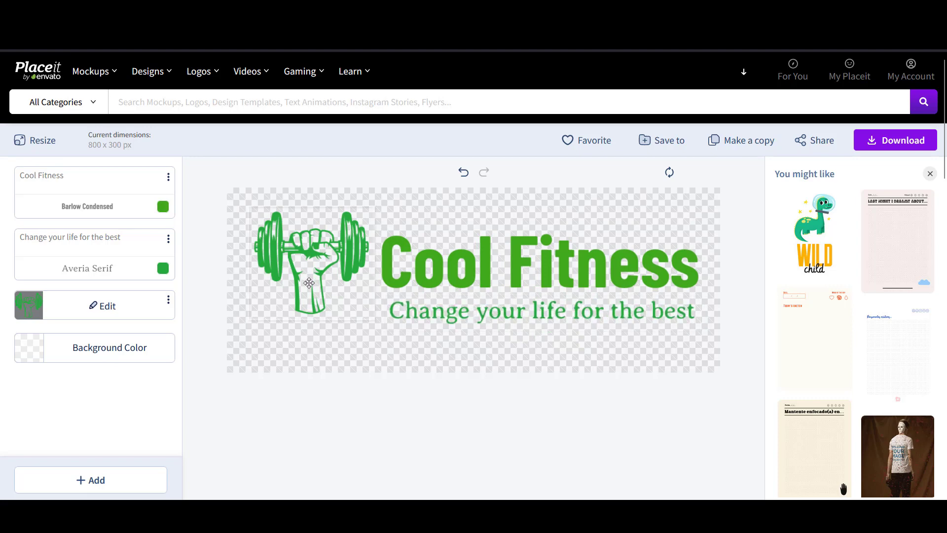
# Lower the barbell graphic level with the text and enlarge it out to the canvas's left edge
pyautogui.moveTo(310, 274); pyautogui.dragTo(309, 293)
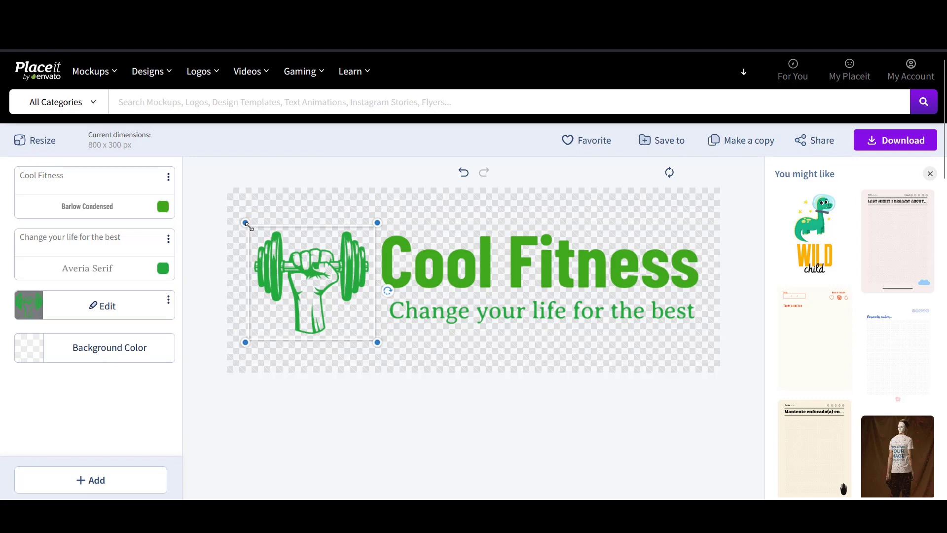
pyautogui.moveTo(245, 220); pyautogui.dragTo(228, 207)
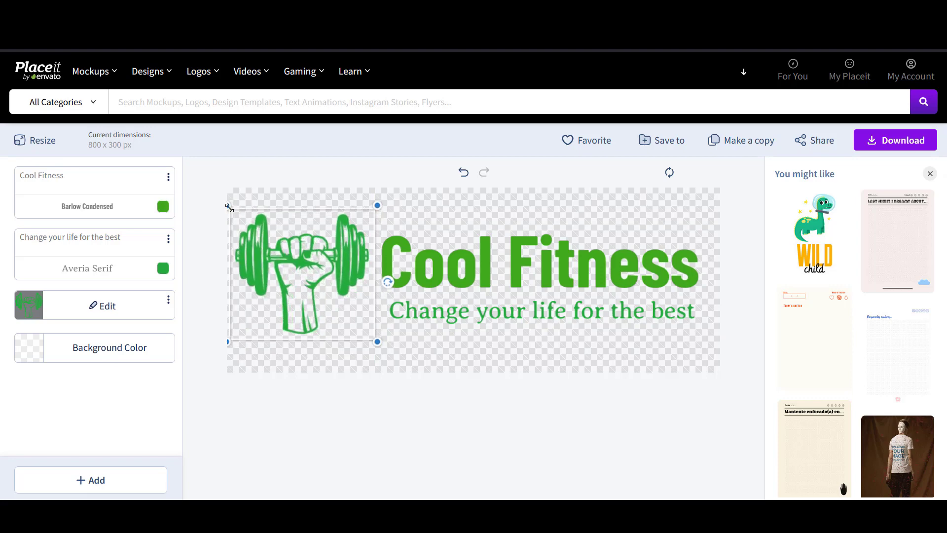
pyautogui.moveTo(272, 260); pyautogui.dragTo(277, 260)
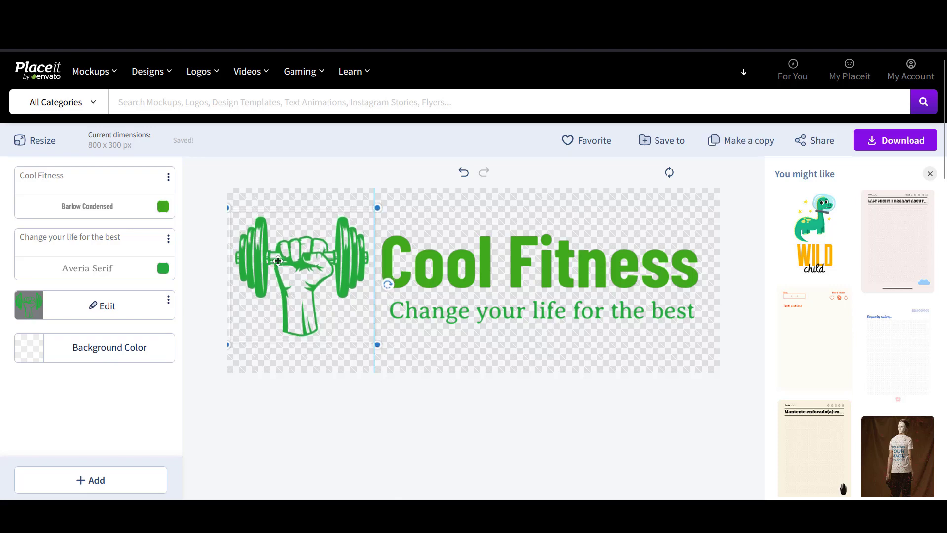
pyautogui.click(257, 353)
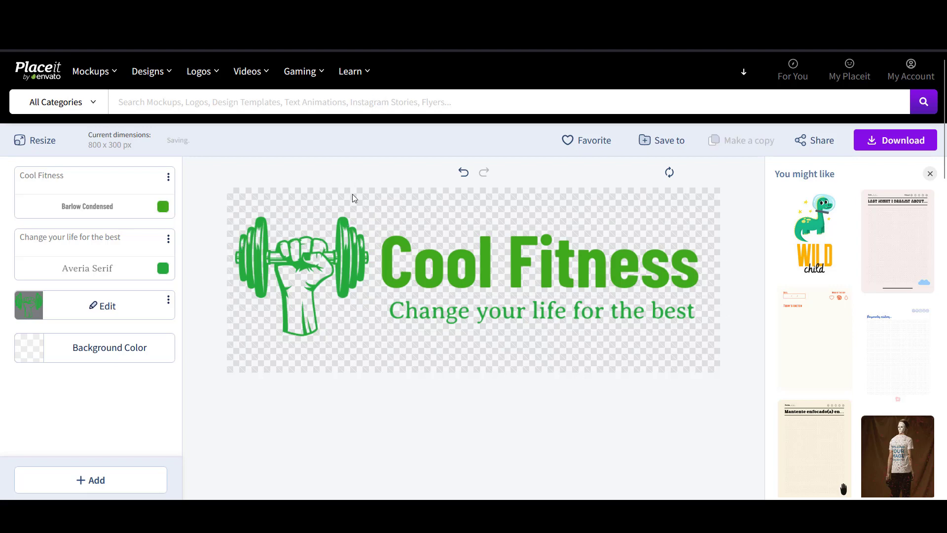
# Shrink the barbell graphic slightly away from the canvas's left edge, and undo and redo that resize
pyautogui.click(250, 228)
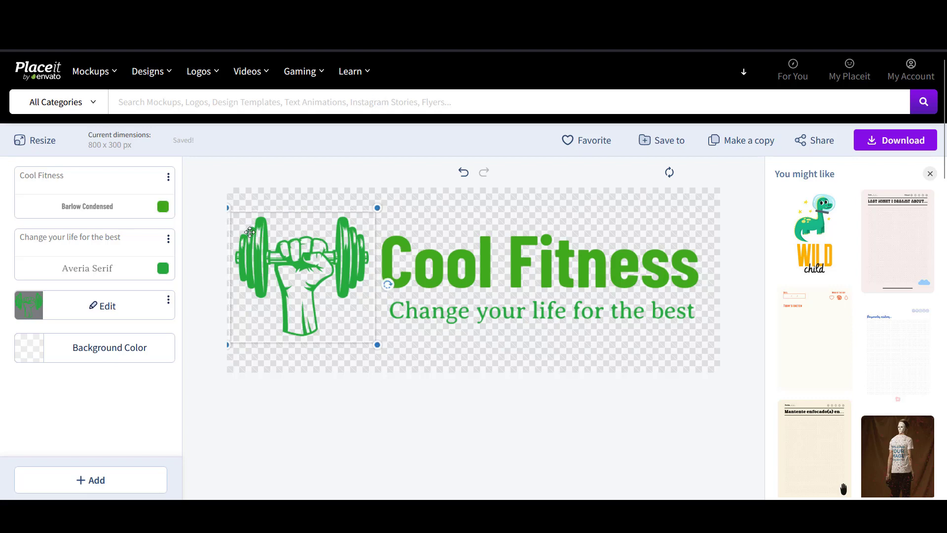
pyautogui.moveTo(231, 210); pyautogui.dragTo(241, 220)
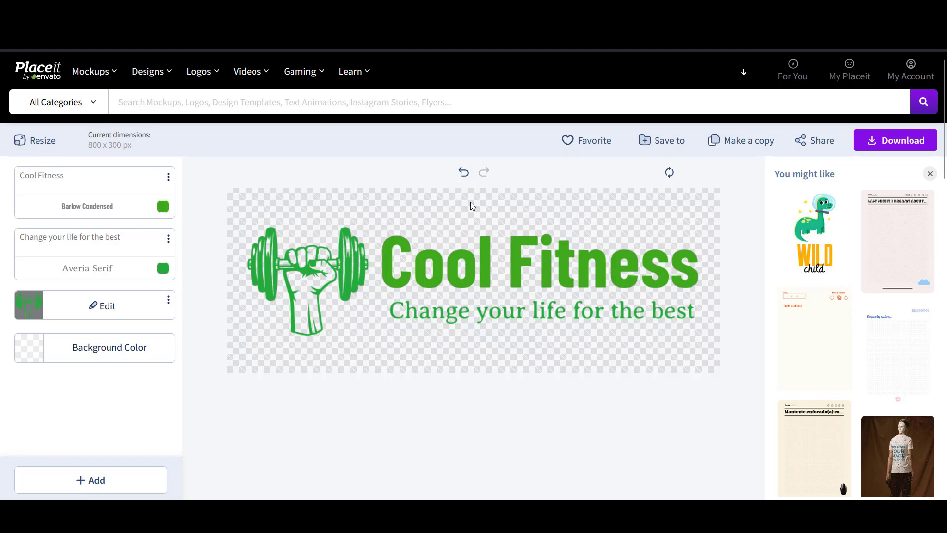
pyautogui.click(463, 172)
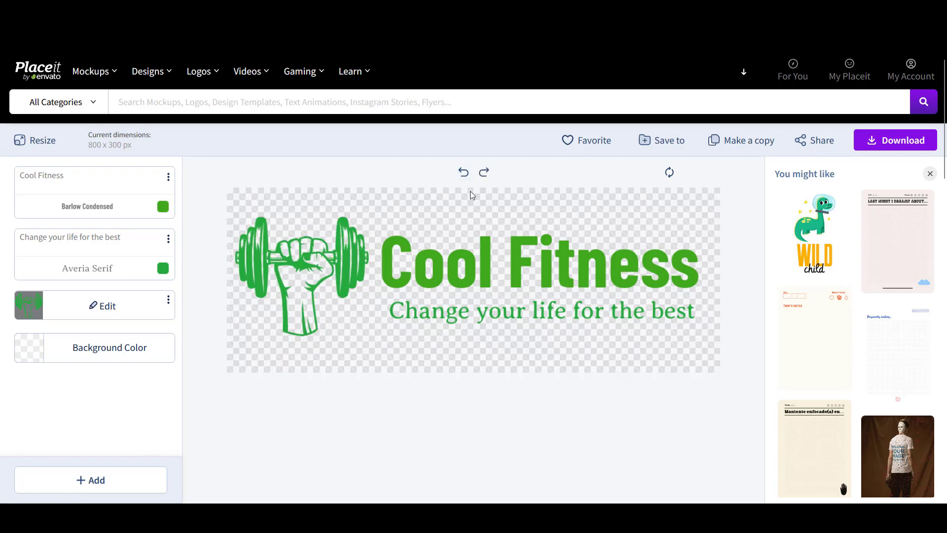
pyautogui.click(486, 178)
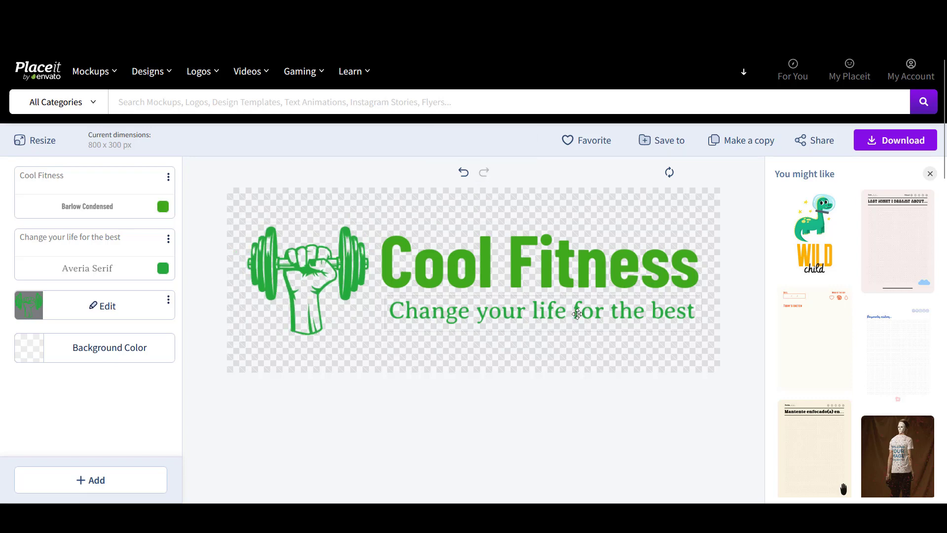
# Save the design to a new folder named "logos1"
pyautogui.click(661, 144)
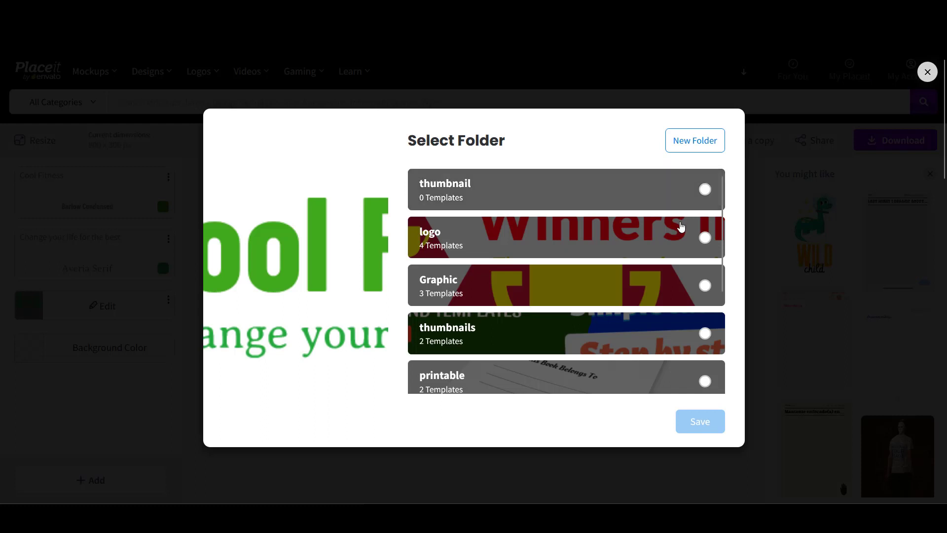
pyautogui.click(705, 239)
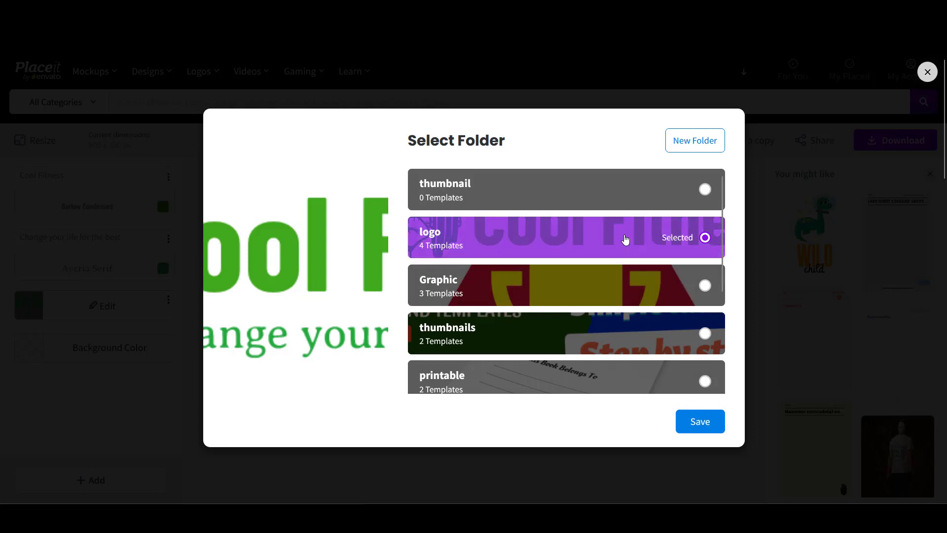
pyautogui.click(694, 138)
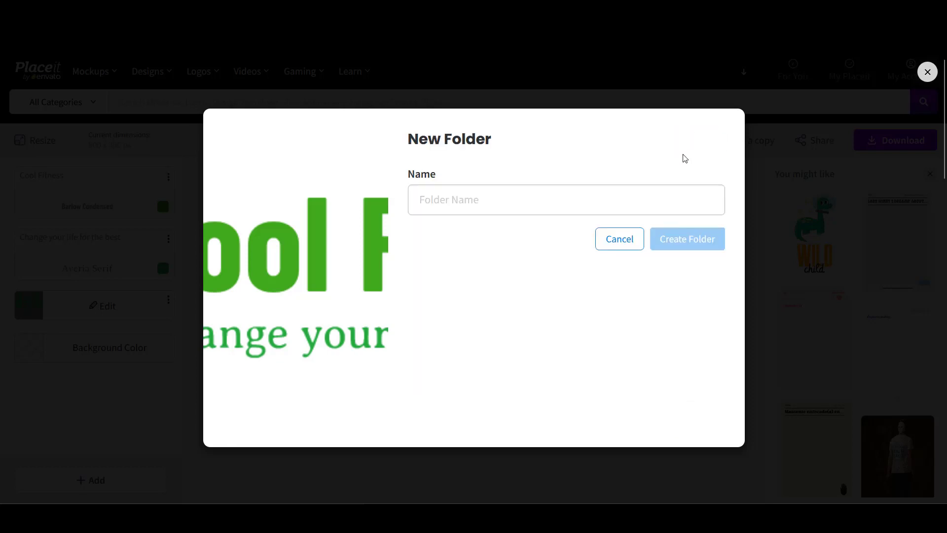
pyautogui.click(527, 208)
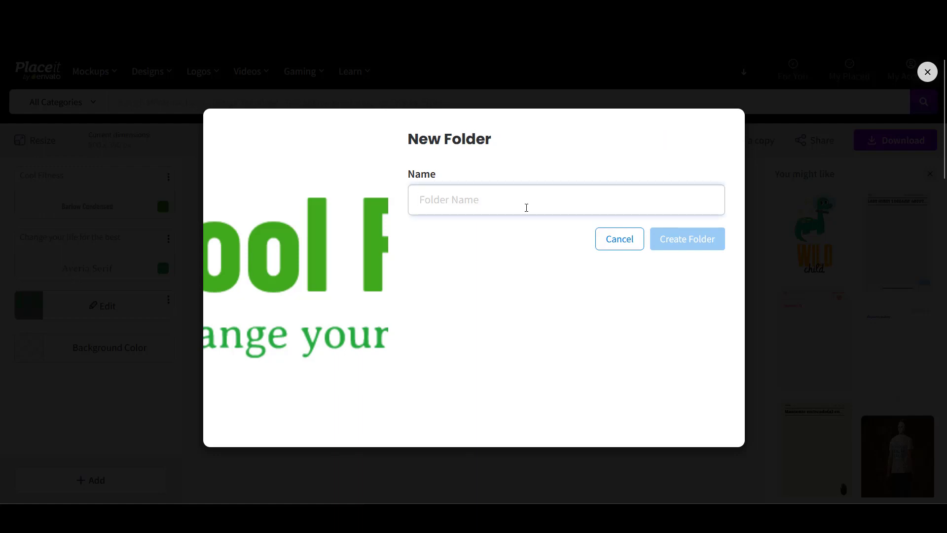
pyautogui.write('logos1')
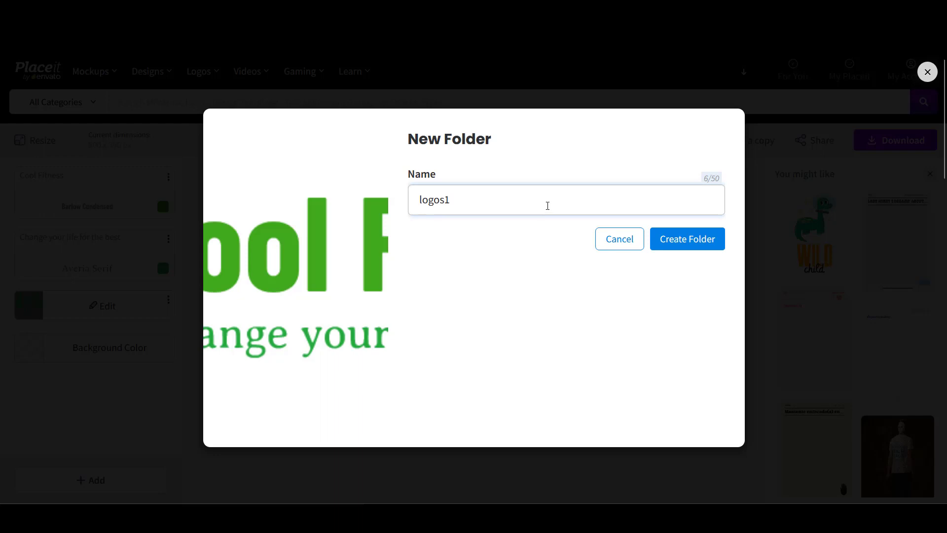
pyautogui.click(691, 239)
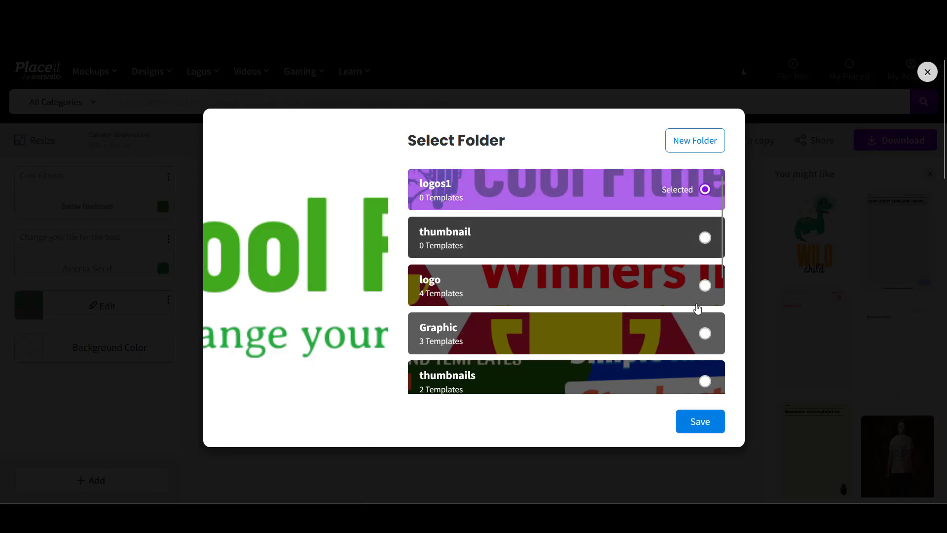
pyautogui.click(712, 426)
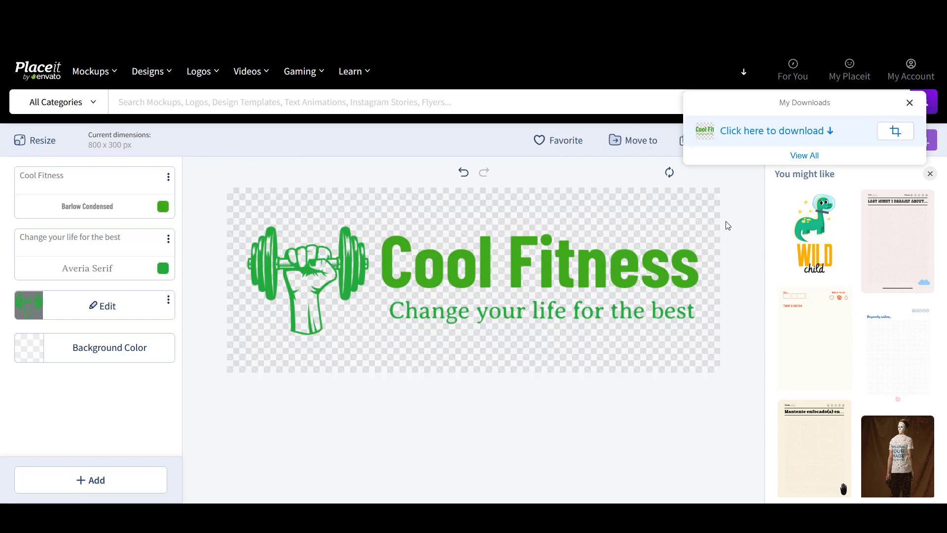
# Download the finished Cool Fitness logo
pyautogui.click(751, 135)
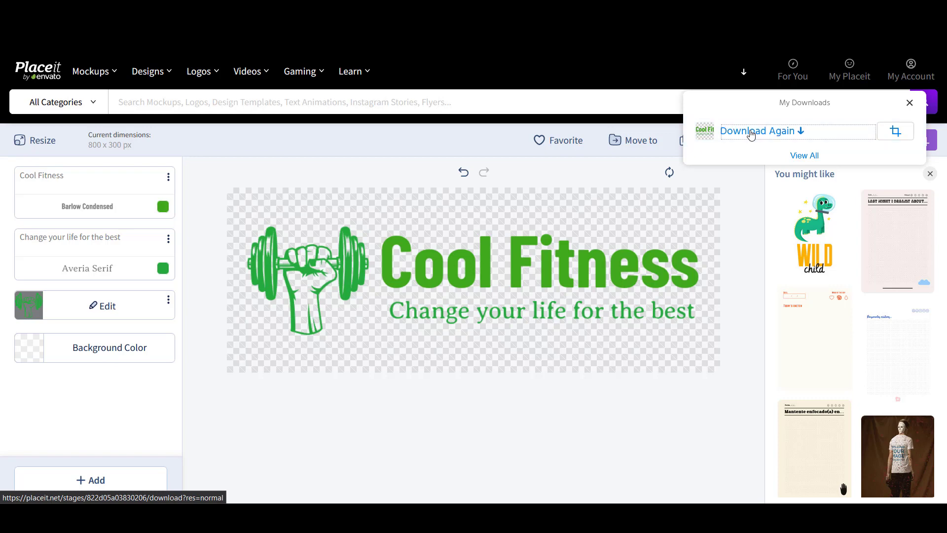